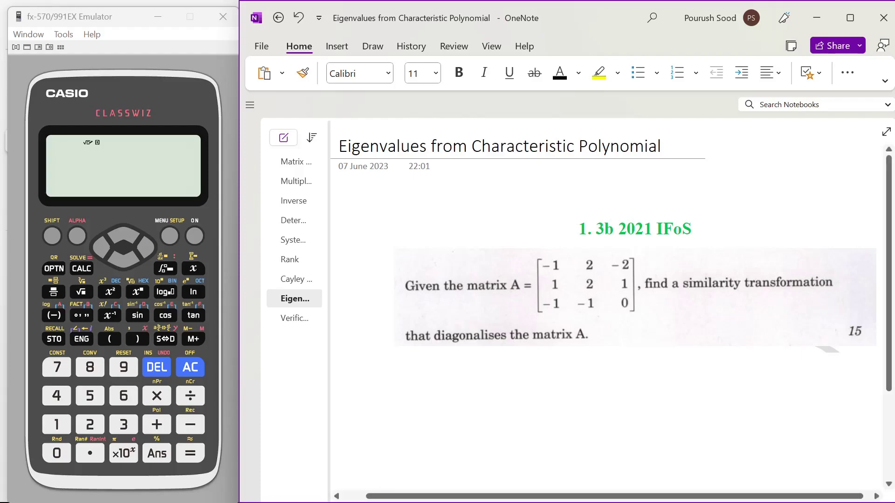
# - Handwrite P and the relation P⁻¹AP = D in red ink below the matrix question
pyautogui.scroll(-2, 406, 254)
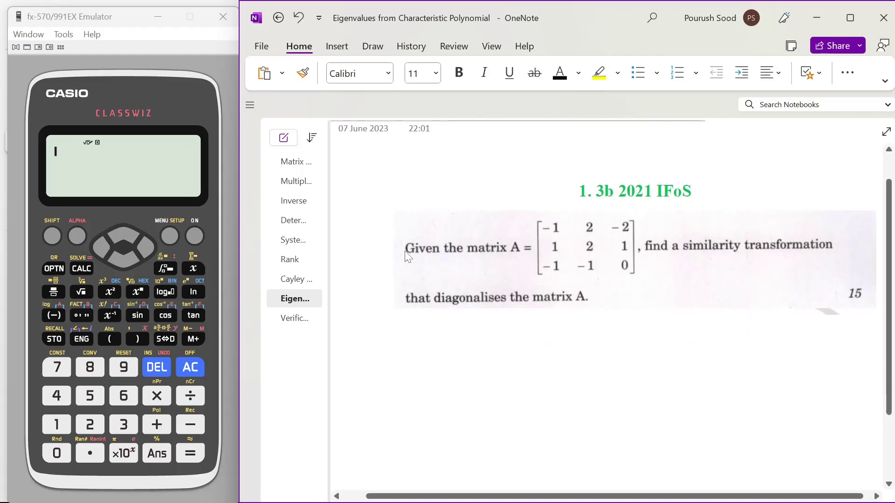
pyautogui.scroll(-1, 406, 254)
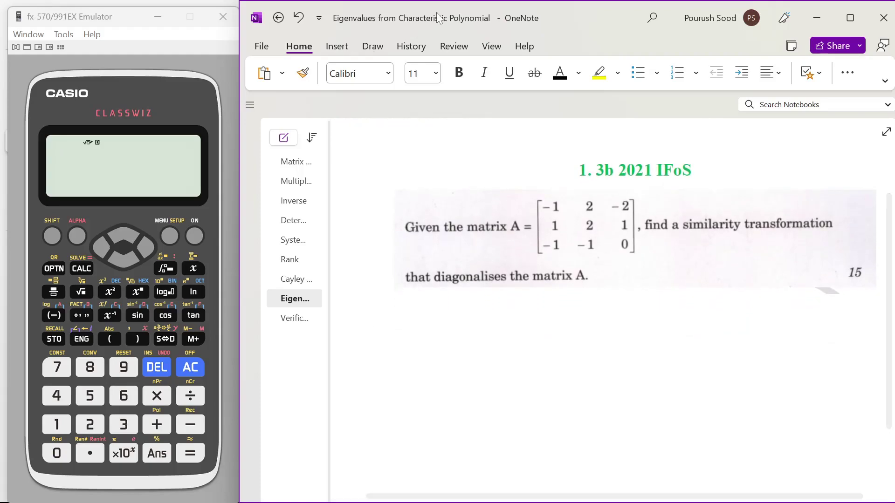
pyautogui.click(373, 46)
pyautogui.click(466, 74)
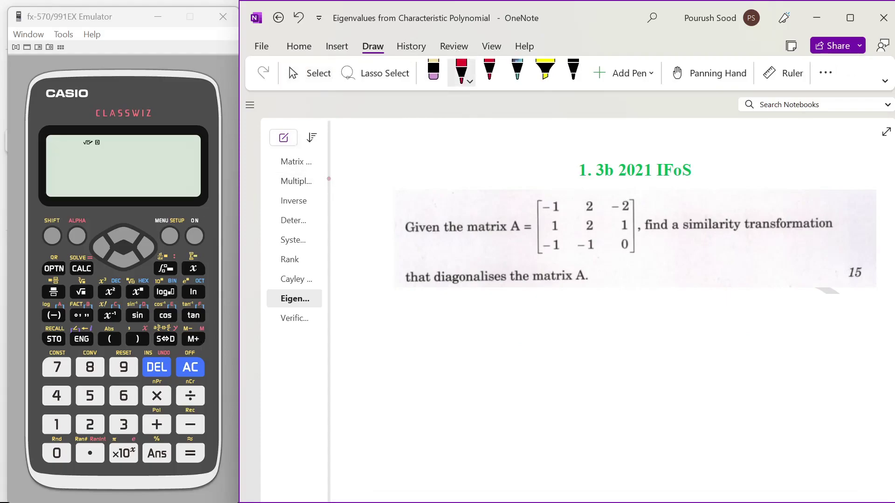
pyautogui.moveTo(406, 321); pyautogui.dragTo(405, 329)
pyautogui.moveTo(407, 362)
pyautogui.mouseDown()
pyautogui.moveTo(404, 377)
pyautogui.moveTo(422, 362)
pyautogui.mouseUp()
pyautogui.moveTo(425, 358); pyautogui.dragTo(449, 376)
pyautogui.moveTo(448, 361)
pyautogui.mouseDown()
pyautogui.moveTo(450, 369)
pyautogui.moveTo(472, 366)
pyautogui.mouseUp()
pyautogui.moveTo(468, 371); pyautogui.dragTo(487, 373)
pyautogui.moveTo(486, 359)
pyautogui.mouseDown()
pyautogui.moveTo(495, 365)
pyautogui.moveTo(489, 373)
pyautogui.mouseUp()
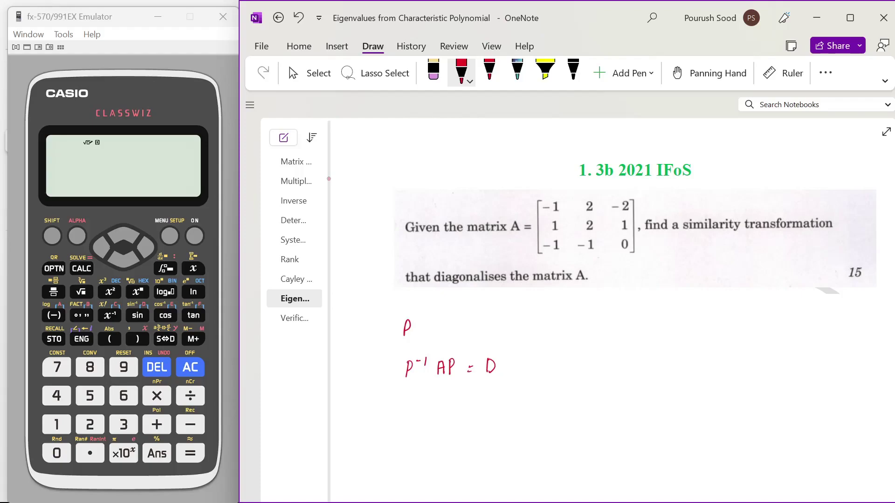
# - Handwrite P = as a bracketed matrix with three vertical strokes standing for its columns, beside the P⁻¹AP = D relation
pyautogui.moveTo(564, 314); pyautogui.dragTo(563, 321)
pyautogui.moveTo(619, 302)
pyautogui.mouseDown()
pyautogui.moveTo(600, 349)
pyautogui.moveTo(612, 368)
pyautogui.mouseUp()
pyautogui.moveTo(620, 312); pyautogui.dragTo(617, 350)
pyautogui.moveTo(640, 310)
pyautogui.mouseDown()
pyautogui.moveTo(639, 342)
pyautogui.moveTo(659, 308)
pyautogui.moveTo(657, 348)
pyautogui.mouseUp()
pyautogui.moveTo(678, 304); pyautogui.dragTo(671, 354)
# - Write D as a diagonal matrix with λ1, λ2 and zeros elsewhere, and link λ1 to the first column of P
pyautogui.moveTo(568, 395); pyautogui.dragTo(567, 411)
pyautogui.moveTo(629, 382)
pyautogui.mouseDown()
pyautogui.moveTo(617, 382)
pyautogui.moveTo(613, 436)
pyautogui.moveTo(629, 436)
pyautogui.moveTo(629, 410)
pyautogui.mouseUp()
pyautogui.moveTo(669, 387)
pyautogui.mouseDown()
pyautogui.moveTo(625, 397)
pyautogui.moveTo(651, 409)
pyautogui.mouseUp()
pyautogui.moveTo(654, 406)
pyautogui.mouseDown()
pyautogui.moveTo(671, 423)
pyautogui.moveTo(685, 391)
pyautogui.moveTo(680, 427)
pyautogui.mouseUp()
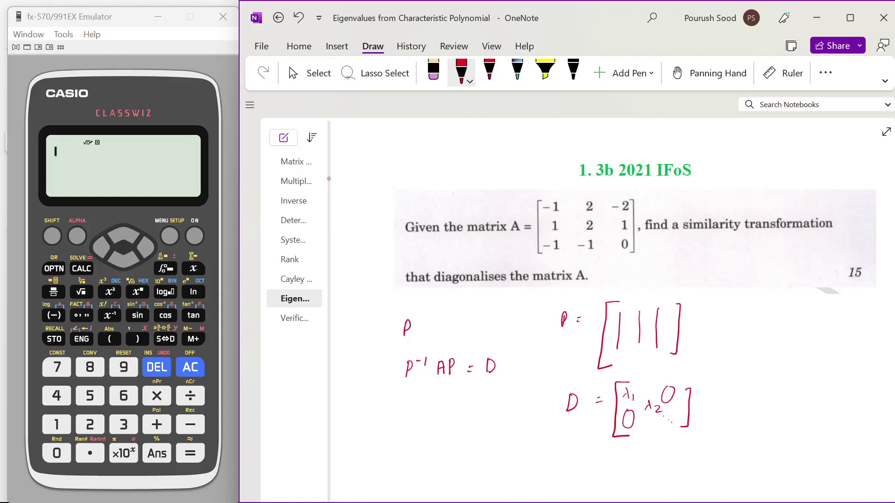
pyautogui.moveTo(619, 359); pyautogui.dragTo(625, 383)
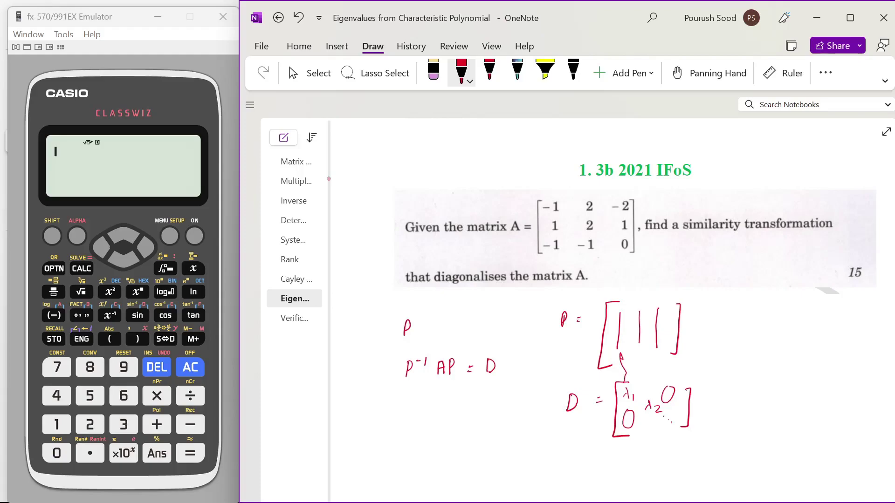
# - Write P⁻¹DP = A under the P⁻¹AP = D relation and cross it out as incorrect
pyautogui.moveTo(412, 398); pyautogui.dragTo(413, 405)
pyautogui.moveTo(420, 397); pyautogui.dragTo(433, 412)
pyautogui.moveTo(430, 396)
pyautogui.mouseDown()
pyautogui.moveTo(442, 411)
pyautogui.moveTo(458, 400)
pyautogui.mouseUp()
pyautogui.moveTo(452, 404); pyautogui.dragTo(458, 403)
pyautogui.moveTo(470, 389)
pyautogui.mouseDown()
pyautogui.moveTo(467, 406)
pyautogui.moveTo(474, 405)
pyautogui.mouseUp()
pyautogui.moveTo(468, 400); pyautogui.dragTo(473, 399)
pyautogui.moveTo(510, 350); pyautogui.dragTo(402, 353)
pyautogui.moveTo(409, 390); pyautogui.dragTo(475, 404)
pyautogui.moveTo(470, 386); pyautogui.dragTo(412, 412)
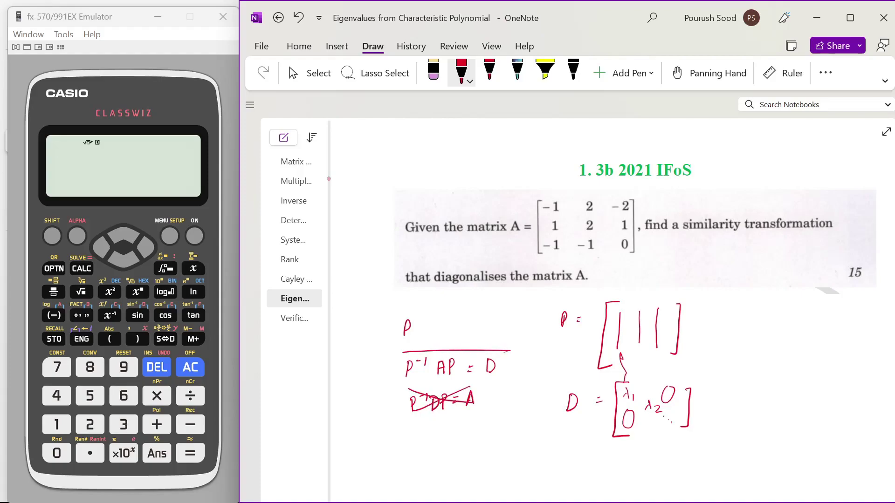
# - Box the relation P⁻¹AP = D, then write PDP⁻¹ = A below the crossed-out line and double-underline it
pyautogui.moveTo(402, 353)
pyautogui.mouseDown()
pyautogui.moveTo(457, 378)
pyautogui.moveTo(510, 376)
pyautogui.moveTo(511, 351)
pyautogui.mouseUp()
pyautogui.moveTo(425, 443)
pyautogui.mouseDown()
pyautogui.moveTo(425, 454)
pyautogui.moveTo(441, 453)
pyautogui.mouseUp()
pyautogui.moveTo(440, 438)
pyautogui.mouseDown()
pyautogui.moveTo(442, 451)
pyautogui.moveTo(454, 455)
pyautogui.moveTo(457, 446)
pyautogui.moveTo(505, 438)
pyautogui.mouseUp()
pyautogui.click(467, 432)
pyautogui.moveTo(435, 460)
pyautogui.mouseDown()
pyautogui.moveTo(508, 452)
pyautogui.moveTo(462, 464)
pyautogui.mouseUp()
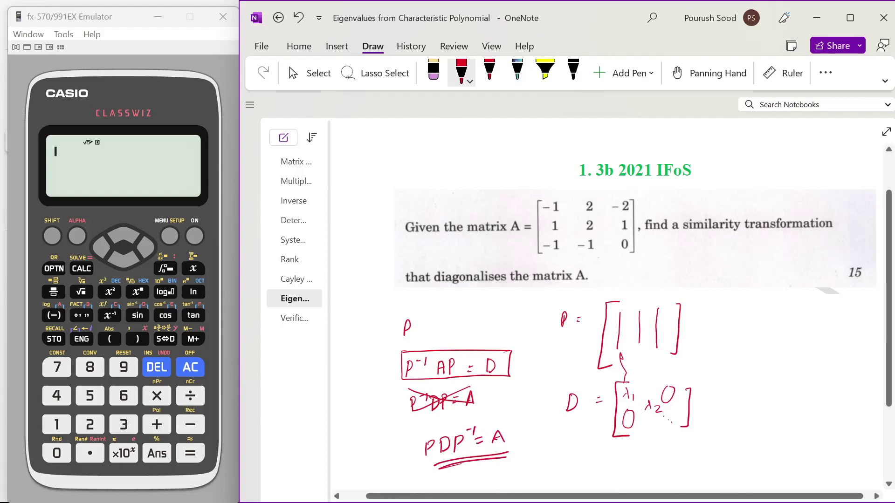
pyautogui.press('Escape')
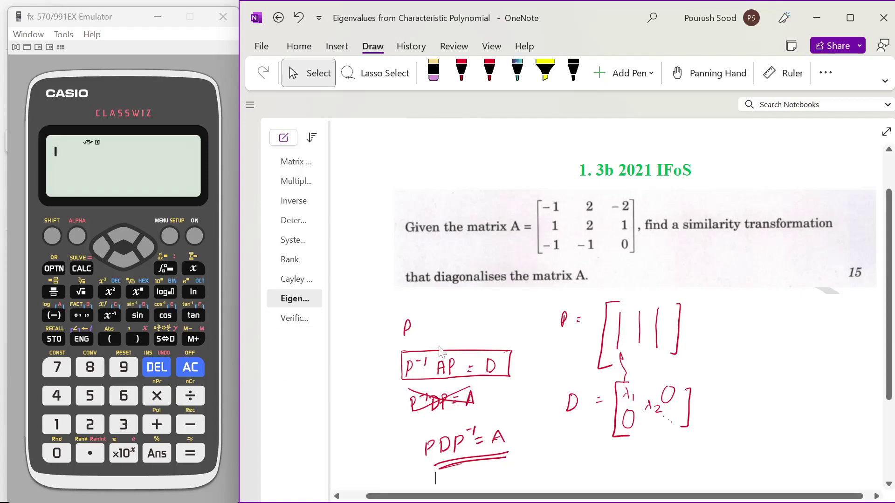
# - Switch to the Wolfram|Alpha browser window and place it over the calculator so the question's matrix stays readable
pyautogui.scroll(-1, 441, 353)
pyautogui.scroll(-4, 442, 352)
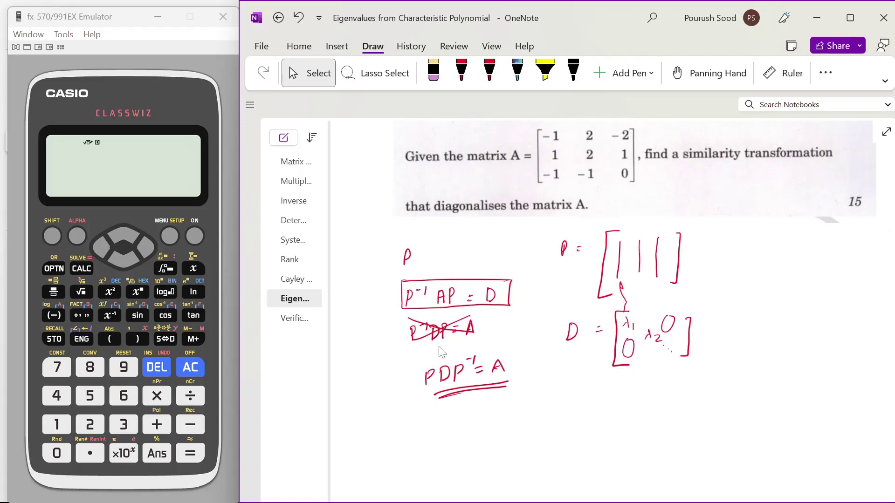
pyautogui.moveTo(565, 500)
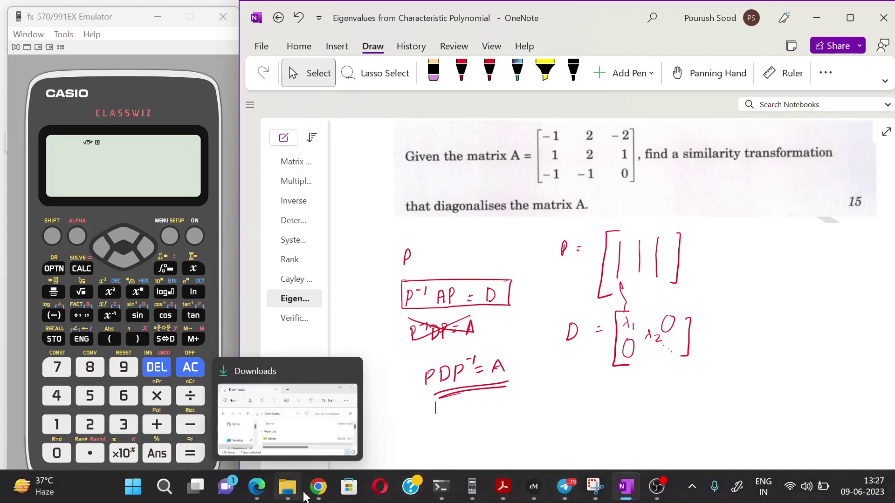
pyautogui.moveTo(318, 489)
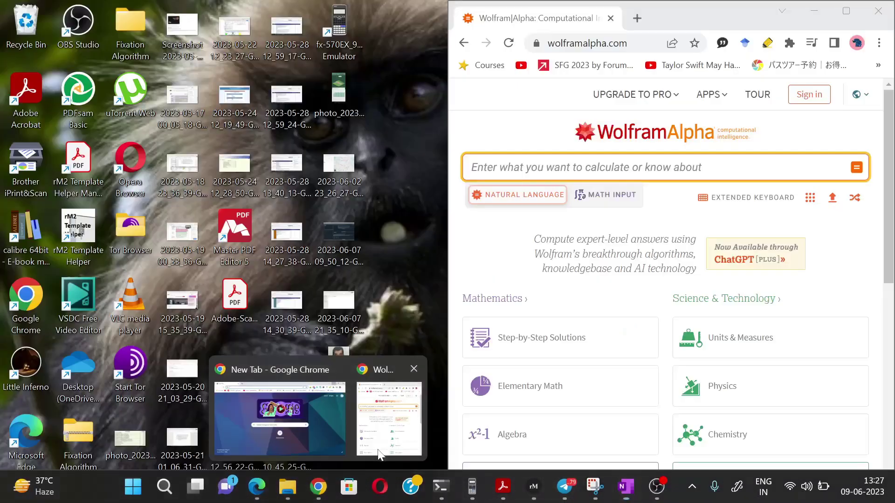
pyautogui.click(389, 417)
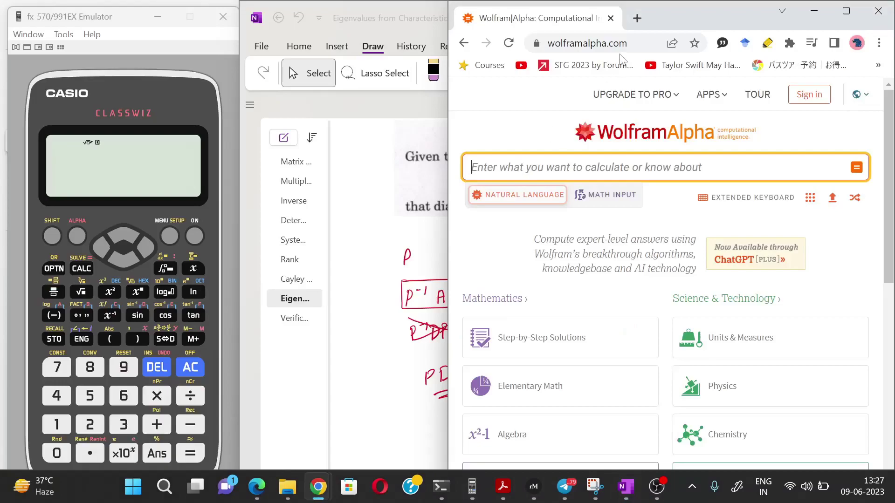
pyautogui.moveTo(706, 13); pyautogui.dragTo(268, 29)
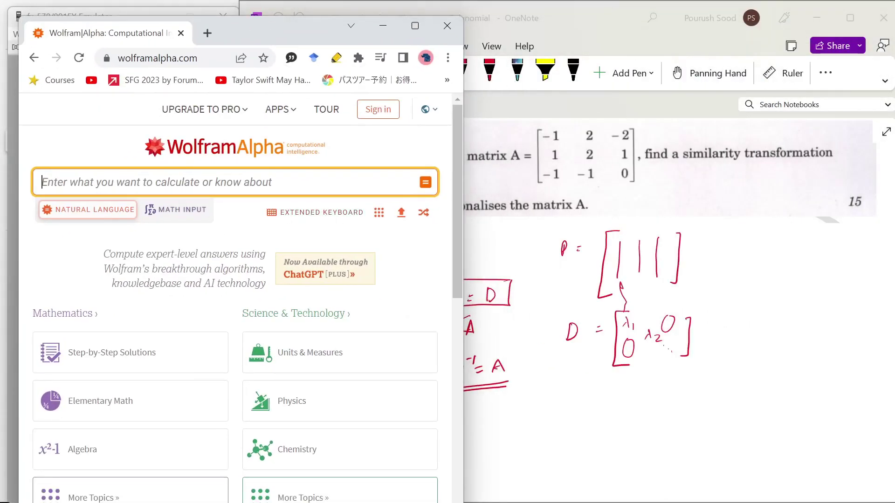
# - Run the Wolfram|Alpha query "Find eigenvectors of {{-1,2,-2},{1,2,1},{-1,-1,0}}"
pyautogui.write('Find')
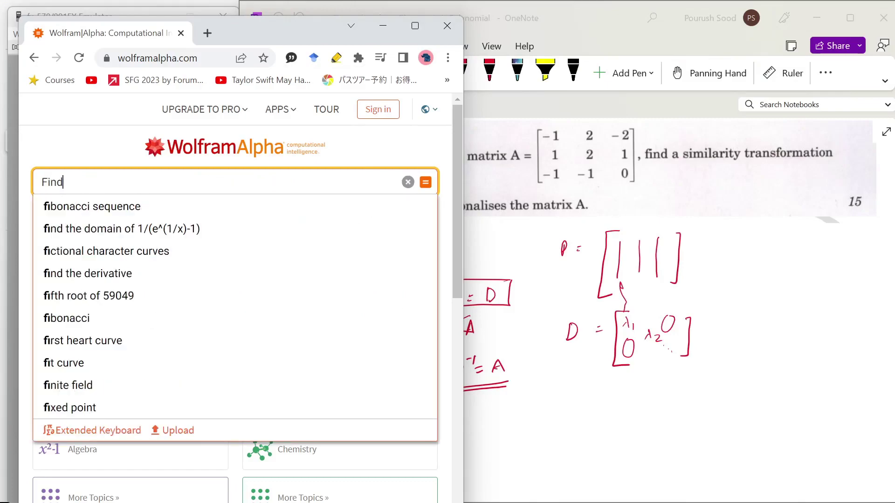
pyautogui.write(' eigenve')
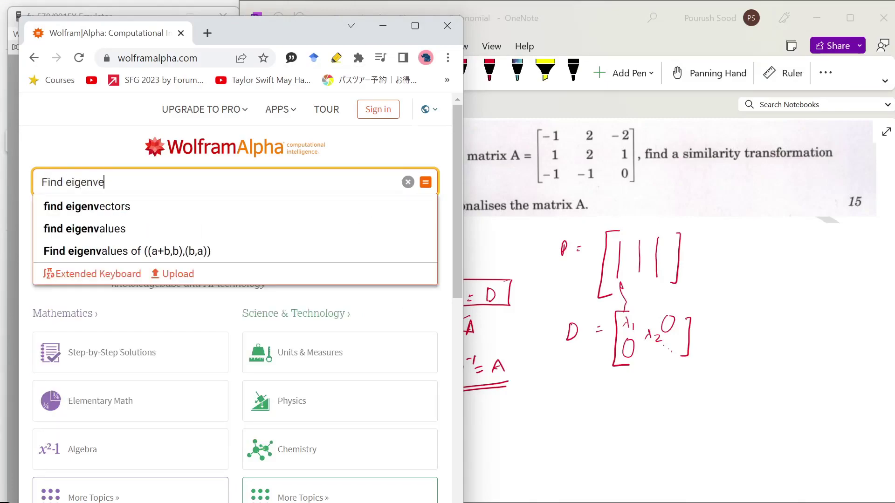
pyautogui.write('ctors of ')
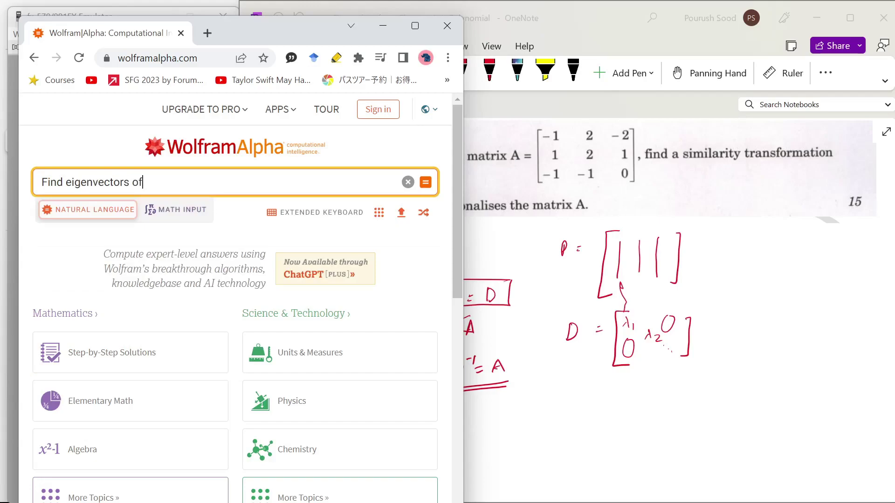
pyautogui.write('{')
pyautogui.write('}')
pyautogui.write('{')
pyautogui.write('-1.2')
pyautogui.press('BackSpace')
pyautogui.press('BackSpace')
pyautogui.write(',2,-2},{1,2,1},{')
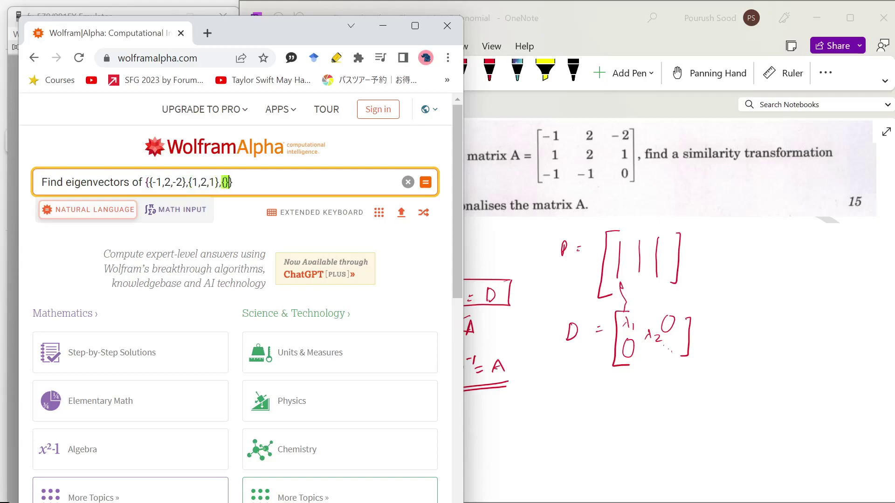
pyautogui.write('-1,-1,0')
pyautogui.click(426, 182)
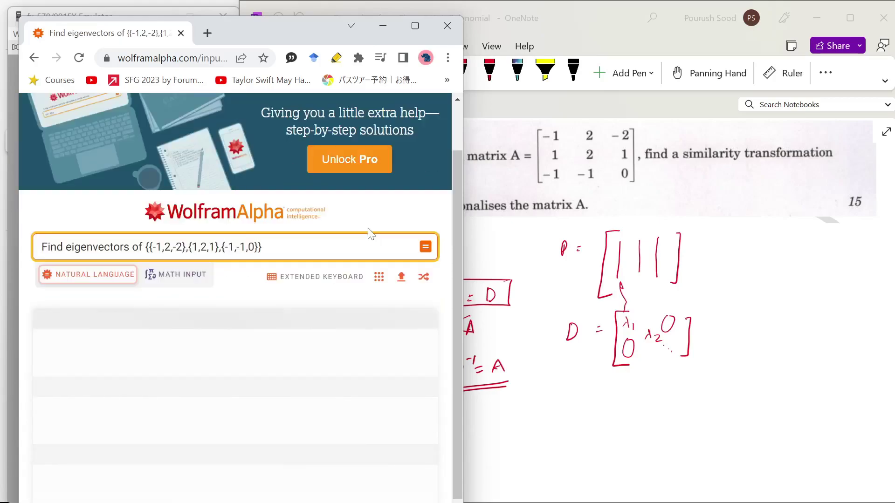
# - Start a handwritten matrix P in the OneNote page, with the first eigenvector 1+√5, −1, 1 as its first column
pyautogui.scroll(-1, 368, 234)
pyautogui.moveTo(116, 340)
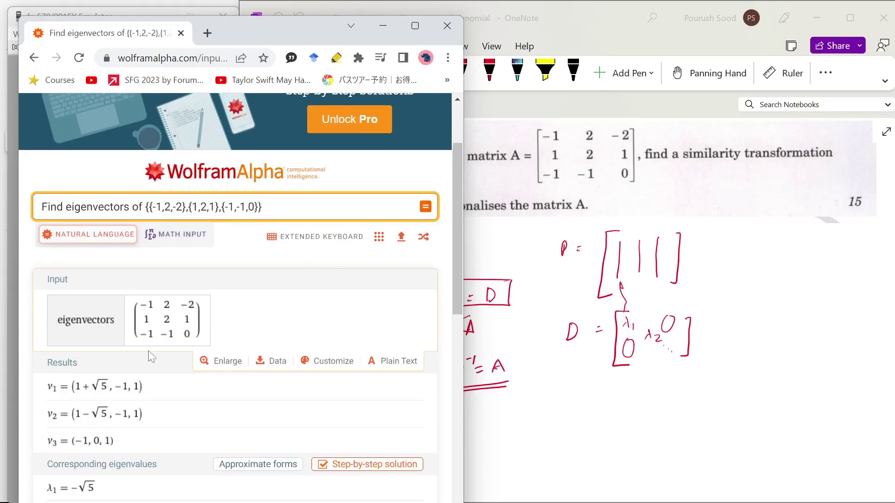
pyautogui.scroll(-3, 148, 350)
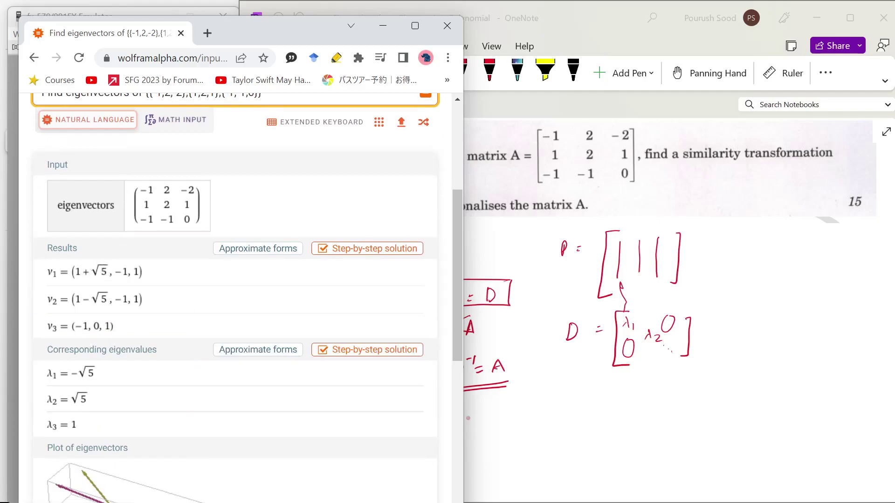
pyautogui.click(573, 408)
pyautogui.moveTo(569, 418)
pyautogui.mouseDown()
pyautogui.moveTo(578, 405)
pyautogui.moveTo(592, 412)
pyautogui.mouseUp()
pyautogui.moveTo(624, 385)
pyautogui.mouseDown()
pyautogui.moveTo(614, 390)
pyautogui.moveTo(616, 458)
pyautogui.mouseUp()
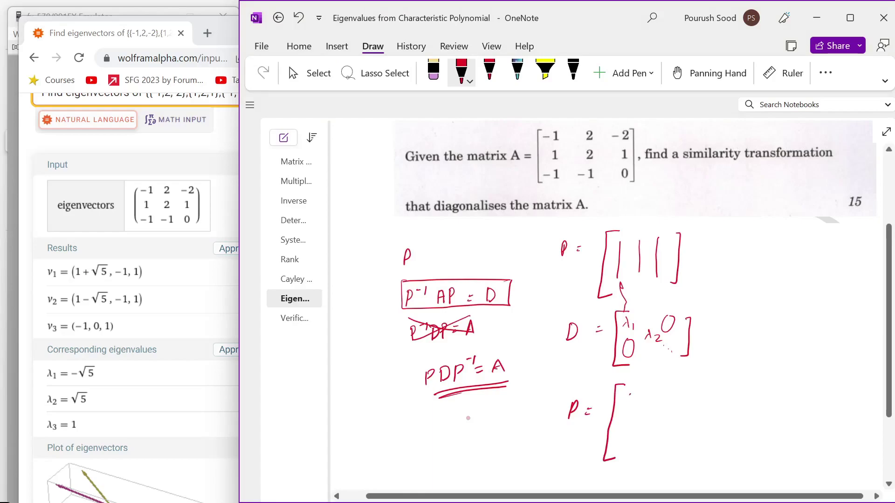
pyautogui.moveTo(641, 396); pyautogui.dragTo(656, 391)
pyautogui.moveTo(634, 421); pyautogui.dragTo(640, 421)
pyautogui.moveTo(647, 416); pyautogui.dragTo(641, 451)
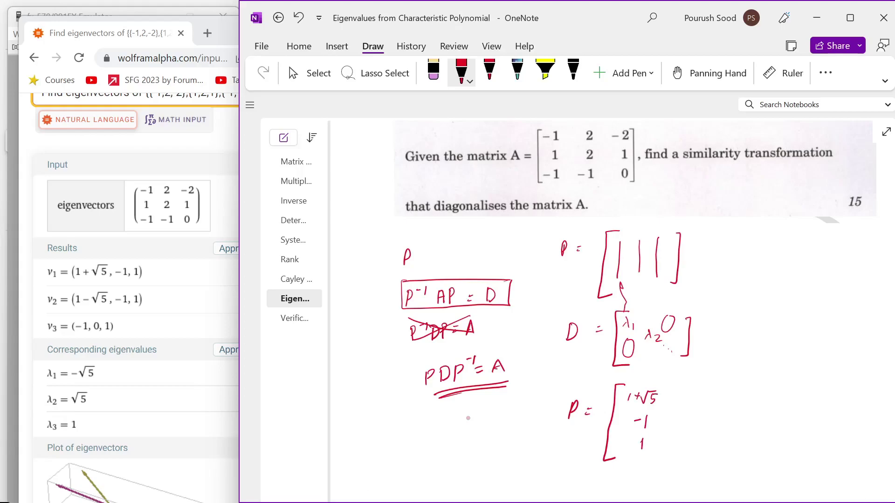
# - Complete matrix P with the columns 1−√5, −1, 1 and −1, 0, 1, and close its bracket
pyautogui.moveTo(697, 396); pyautogui.dragTo(702, 395)
pyautogui.moveTo(708, 393)
pyautogui.mouseDown()
pyautogui.moveTo(723, 386)
pyautogui.moveTo(700, 428)
pyautogui.moveTo(706, 449)
pyautogui.mouseUp()
pyautogui.moveTo(773, 411); pyautogui.dragTo(773, 412)
pyautogui.moveTo(788, 378)
pyautogui.mouseDown()
pyautogui.moveTo(798, 401)
pyautogui.moveTo(791, 441)
pyautogui.mouseUp()
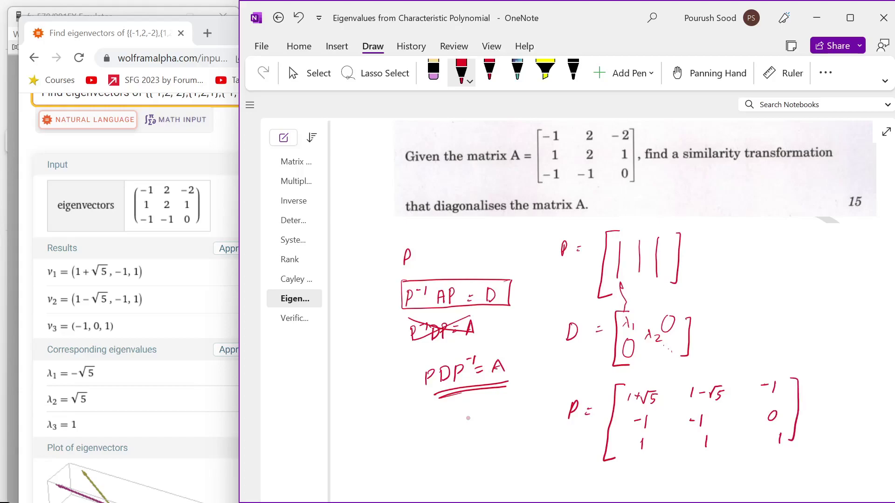
# - Handwrite D below P as a 3×3 diagonal matrix with entries −√5, √5 and 1 and zeros elsewhere
pyautogui.scroll(-5, 468, 418)
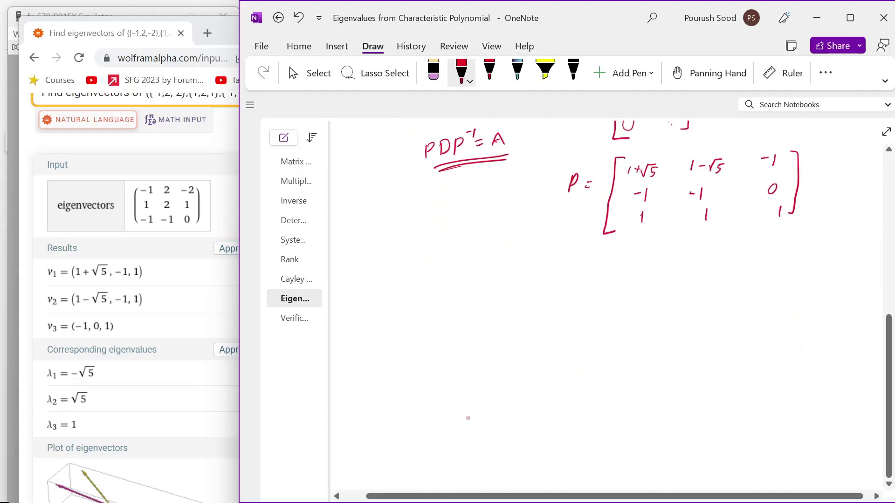
pyautogui.moveTo(571, 270); pyautogui.dragTo(572, 285)
pyautogui.moveTo(639, 257)
pyautogui.mouseDown()
pyautogui.moveTo(624, 287)
pyautogui.moveTo(632, 328)
pyautogui.mouseUp()
pyautogui.moveTo(646, 271)
pyautogui.mouseDown()
pyautogui.moveTo(655, 262)
pyautogui.moveTo(655, 278)
pyautogui.mouseUp()
pyautogui.moveTo(711, 266); pyautogui.dragTo(713, 268)
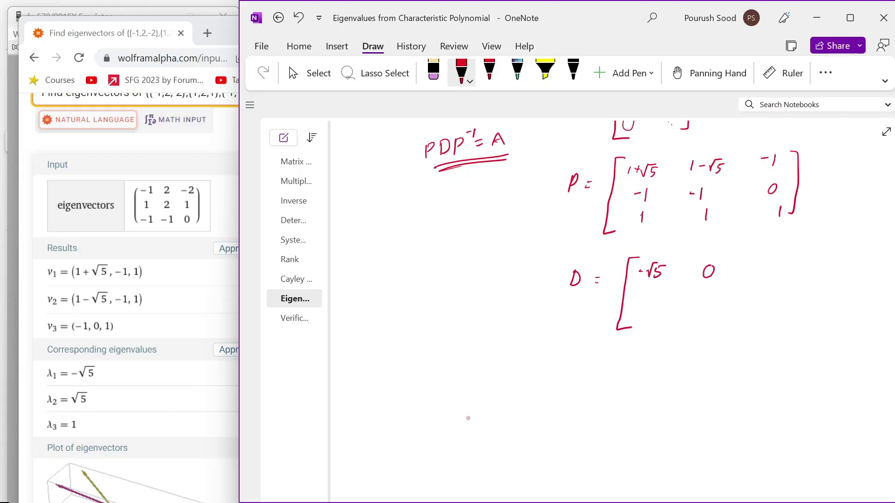
pyautogui.moveTo(772, 260)
pyautogui.mouseDown()
pyautogui.moveTo(776, 270)
pyautogui.moveTo(772, 260)
pyautogui.mouseUp()
pyautogui.moveTo(659, 291)
pyautogui.mouseDown()
pyautogui.moveTo(702, 295)
pyautogui.moveTo(705, 286)
pyautogui.moveTo(708, 304)
pyautogui.mouseUp()
pyautogui.moveTo(769, 286)
pyautogui.mouseDown()
pyautogui.moveTo(764, 295)
pyautogui.moveTo(771, 286)
pyautogui.mouseUp()
pyautogui.moveTo(663, 317)
pyautogui.mouseDown()
pyautogui.moveTo(715, 327)
pyautogui.moveTo(716, 318)
pyautogui.moveTo(763, 329)
pyautogui.mouseUp()
pyautogui.moveTo(792, 258)
pyautogui.mouseDown()
pyautogui.moveTo(799, 299)
pyautogui.moveTo(787, 319)
pyautogui.mouseUp()
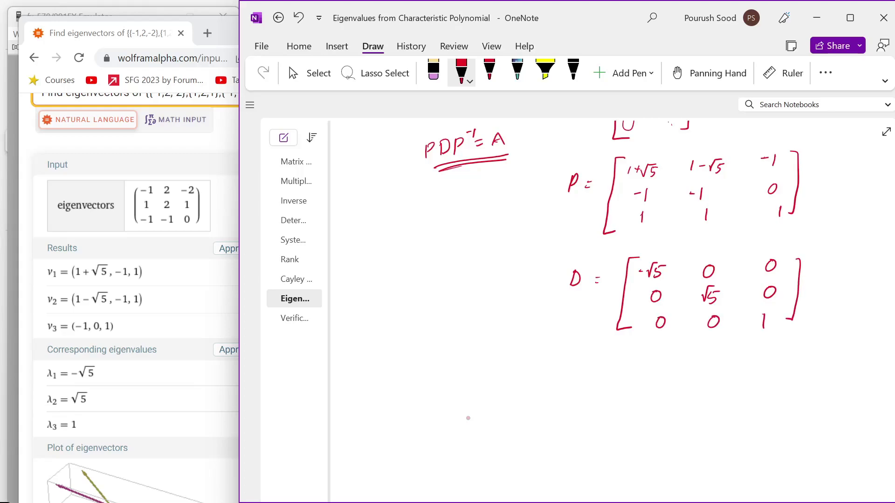
# - Write the verification relation D = P⁻¹AP below the matrices and put the pen away
pyautogui.moveTo(414, 375)
pyautogui.mouseDown()
pyautogui.moveTo(414, 391)
pyautogui.moveTo(444, 380)
pyautogui.moveTo(465, 387)
pyautogui.moveTo(477, 370)
pyautogui.mouseUp()
pyautogui.moveTo(484, 364)
pyautogui.mouseDown()
pyautogui.moveTo(484, 378)
pyautogui.moveTo(507, 385)
pyautogui.mouseUp()
pyautogui.moveTo(495, 379)
pyautogui.mouseDown()
pyautogui.moveTo(511, 384)
pyautogui.moveTo(513, 376)
pyautogui.mouseUp()
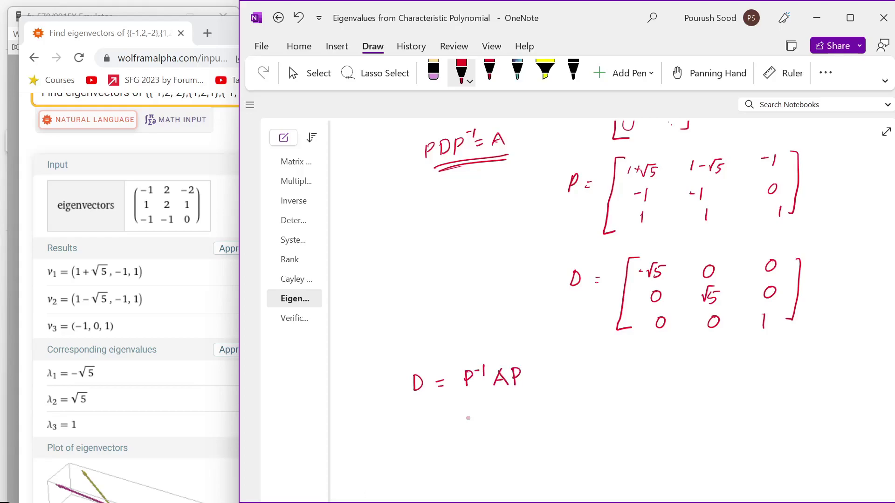
pyautogui.press('Escape')
# - Switch to the fx-570/991EX calculator emulator and put it in Matrix mode
pyautogui.click(472, 488)
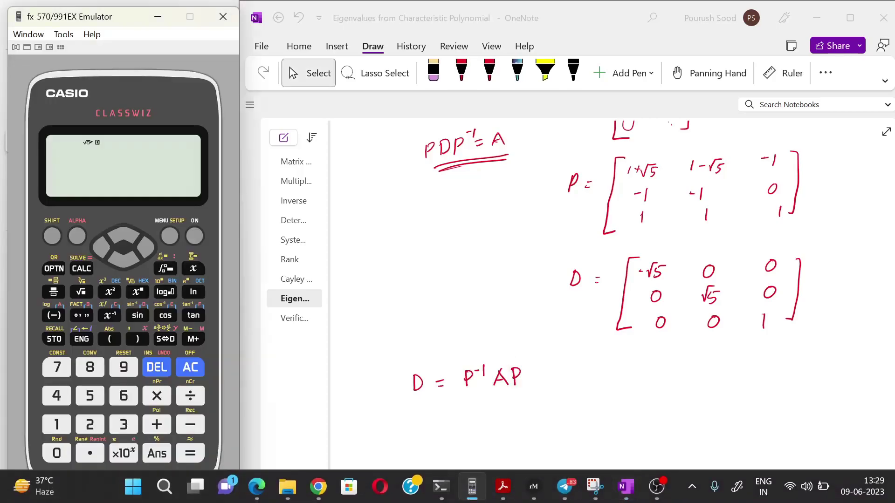
pyautogui.click(170, 236)
pyautogui.press('Up')
pyautogui.press('Right')
pyautogui.press('Down')
pyautogui.press('Right')
pyautogui.press('Right')
pyautogui.press('Return')
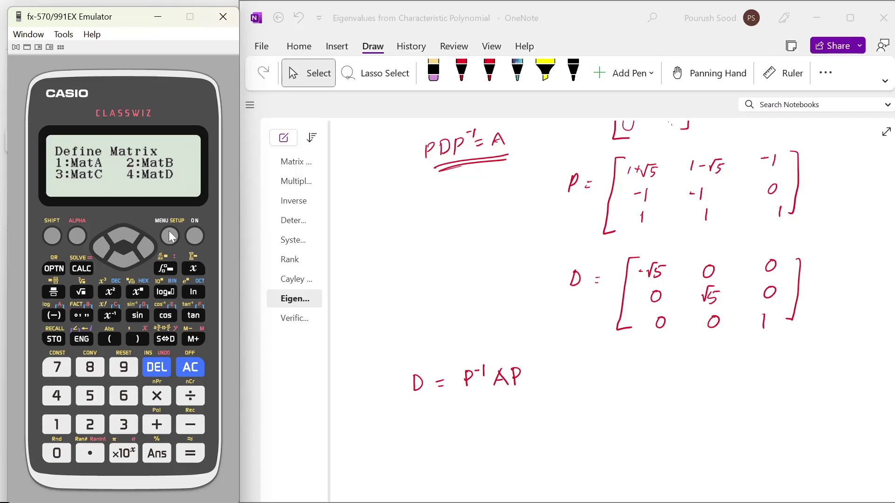
# - Define MatA as a matrix with 3 rows and 3 columns
pyautogui.press('1')
pyautogui.press('3')
pyautogui.press('3')
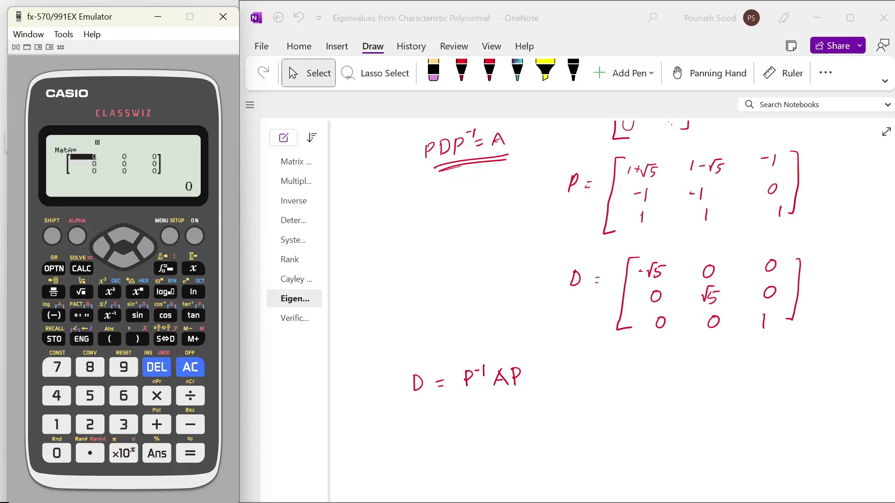
# - Fill the first row of MatA with −1, 2, −2 from the question, correcting the mistyped third entry
pyautogui.scroll(6, 578, 286)
pyautogui.write('-1')
pyautogui.press('Return')
pyautogui.write('2')
pyautogui.press('Return')
pyautogui.write('-2')
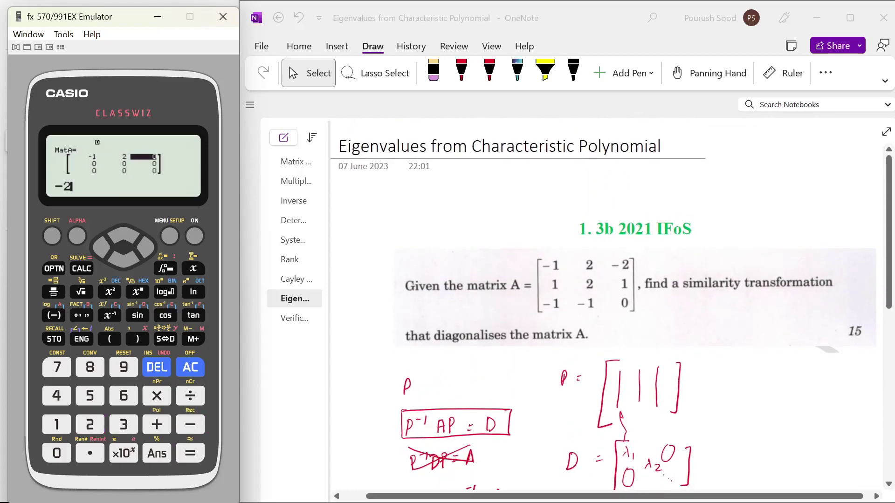
pyautogui.press('Return')
pyautogui.press('BackSpace')
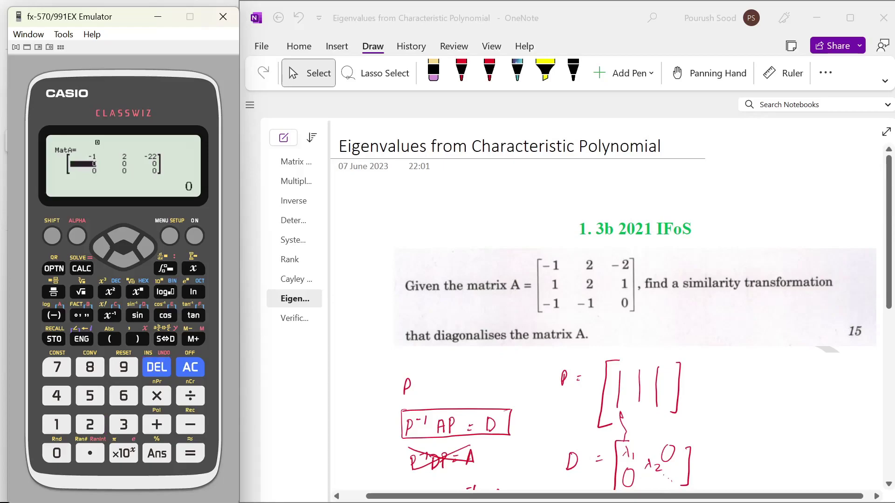
pyautogui.press('Left')
pyautogui.press('Right')
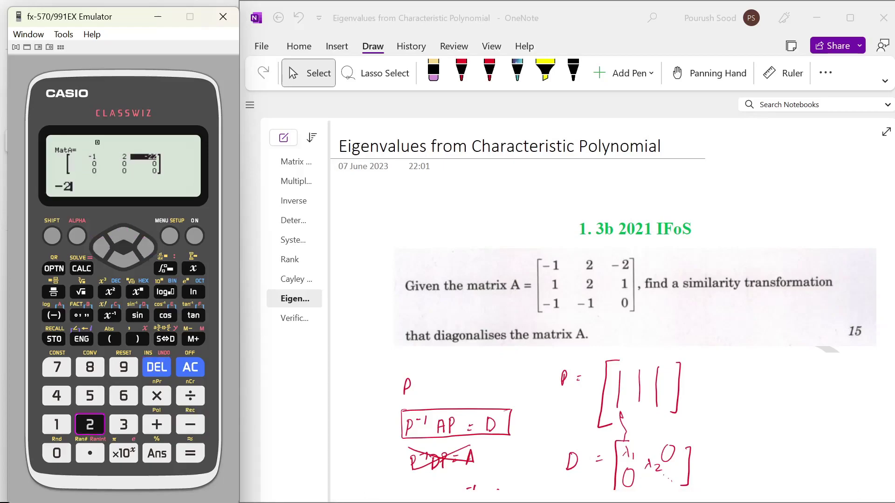
# - Fill the second row of MatA with 1, 2, 1 from the question
pyautogui.write('1')
pyautogui.press('Return')
pyautogui.write('2')
pyautogui.press('Return')
pyautogui.write('1')
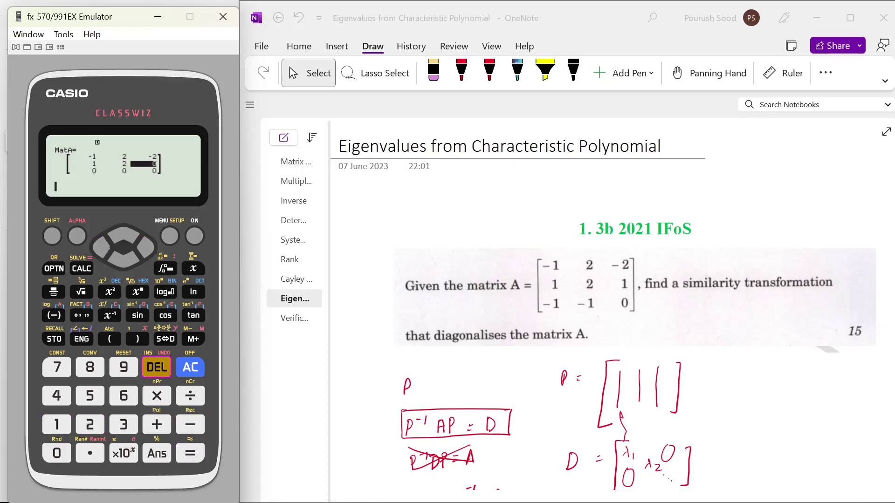
pyautogui.press('Return')
# - Fill the third row of MatA with −1, −1, 0 from the question
pyautogui.write('-1')
pyautogui.press('Return')
pyautogui.write('-1')
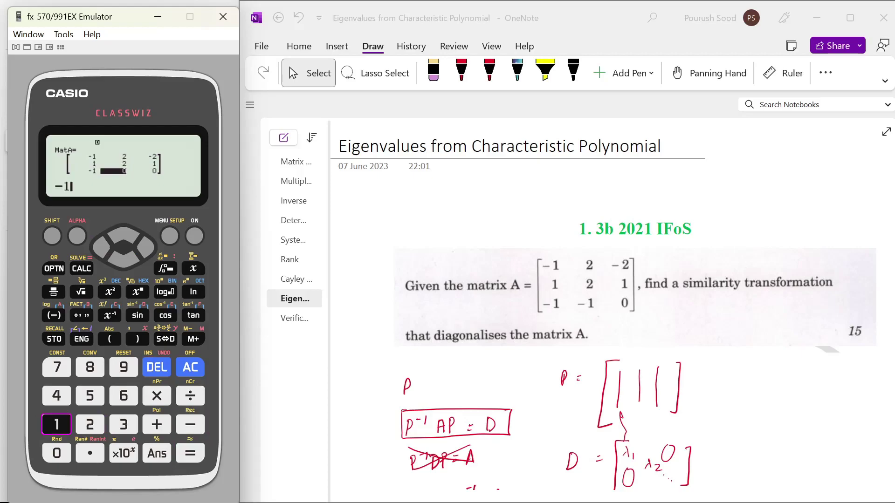
pyautogui.press('Return')
pyautogui.write('0')
pyautogui.press('Return')
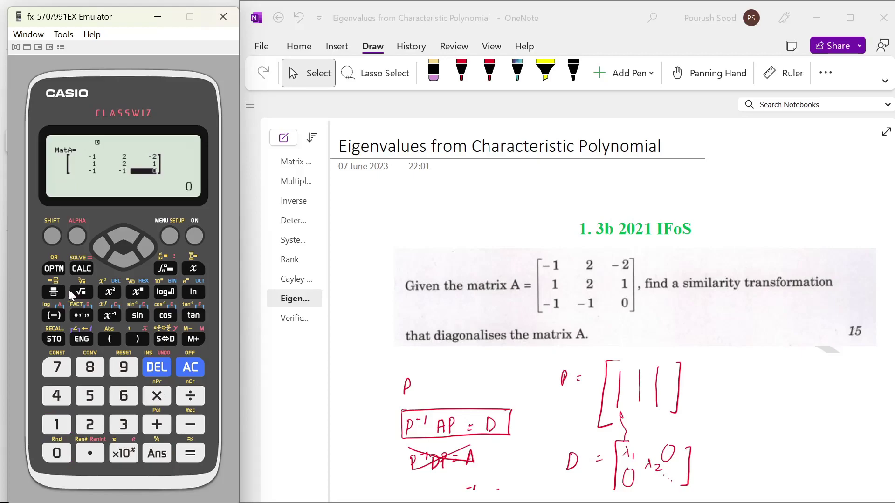
# - Define MatD as a matrix with 3 rows and 3 columns
pyautogui.click(62, 274)
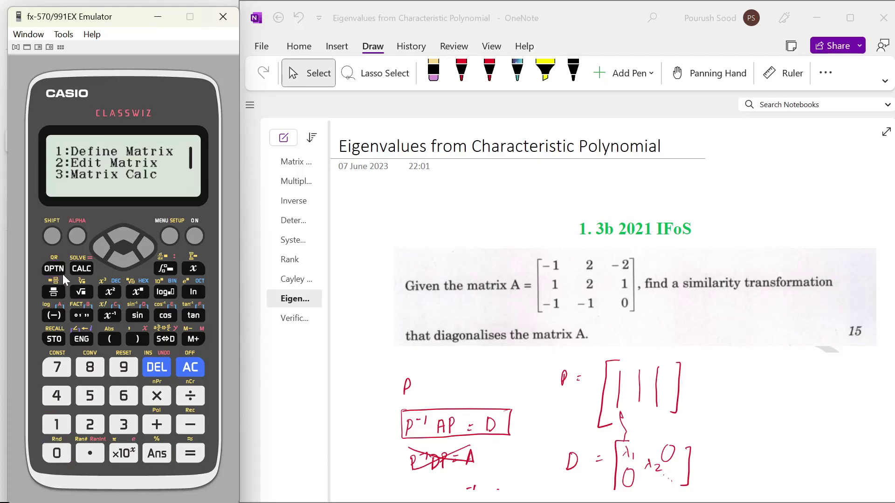
pyautogui.press('1')
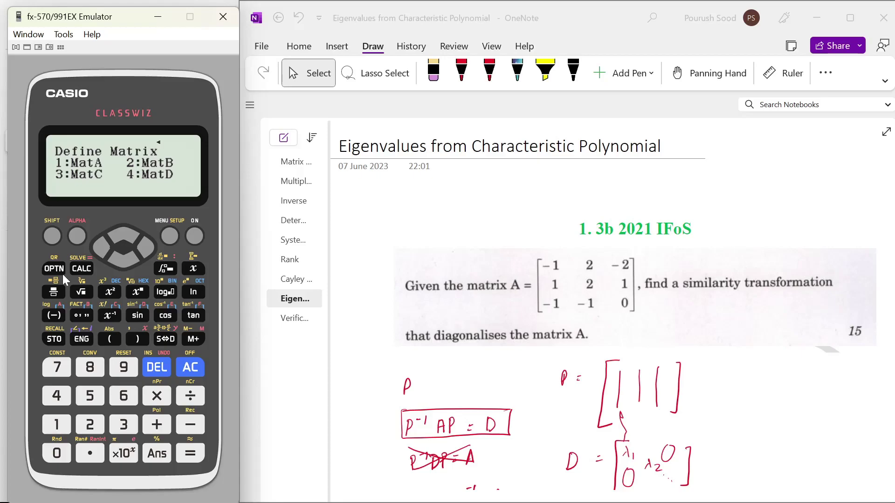
pyautogui.press('4')
pyautogui.press('3')
pyautogui.press('3')
# - Enter −√5 from the handwritten matrix D as the first diagonal entry of MatD
pyautogui.scroll(-5, 520, 350)
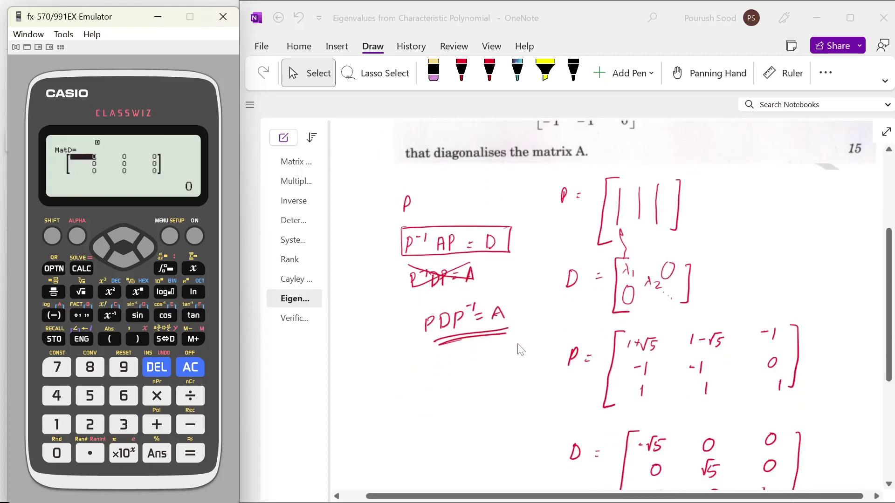
pyautogui.press('-')
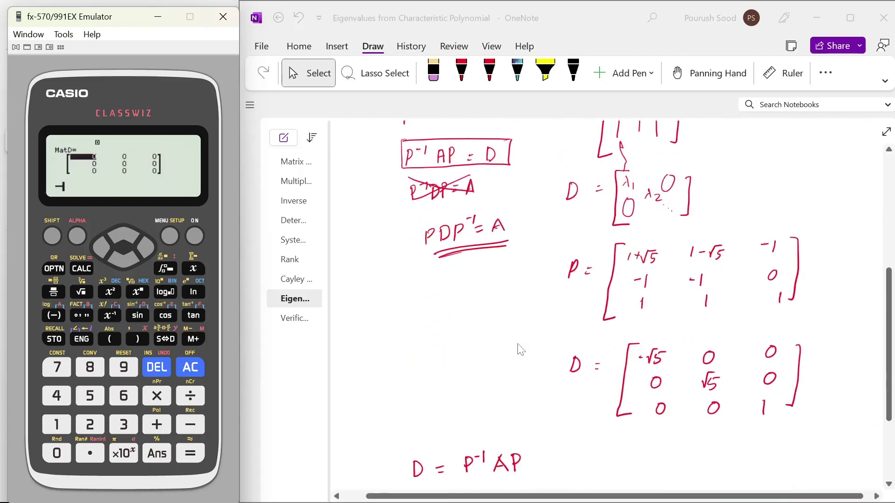
pyautogui.press('1')
pyautogui.click(80, 298)
pyautogui.click(93, 397)
pyautogui.press('Return')
pyautogui.press('Down')
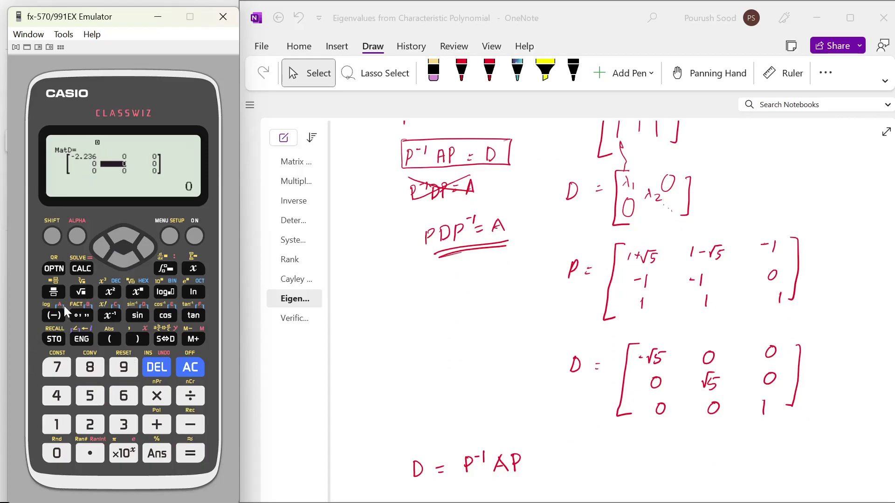
# - Enter √5 and 1 as the second and third diagonal entries of MatD
pyautogui.click(75, 294)
pyautogui.write('5')
pyautogui.press('Return')
pyautogui.press('Down')
pyautogui.write('1')
pyautogui.press('Return')
# - Return to the matrix calculation screen and define MatB as a matrix with 3 rows and 3 columns
pyautogui.click(54, 269)
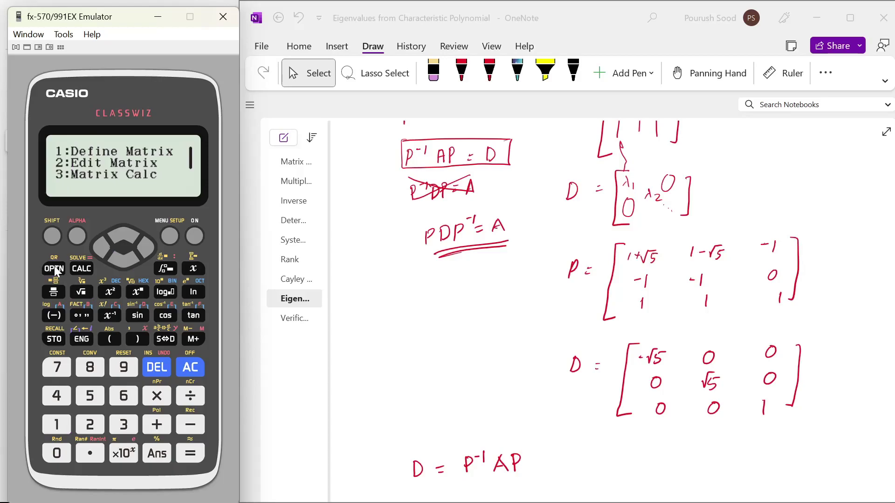
pyautogui.press('3')
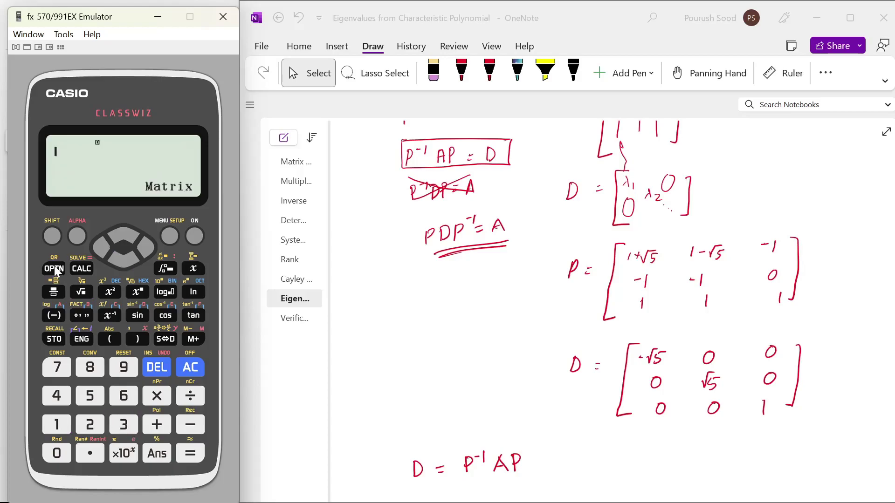
pyautogui.click(54, 270)
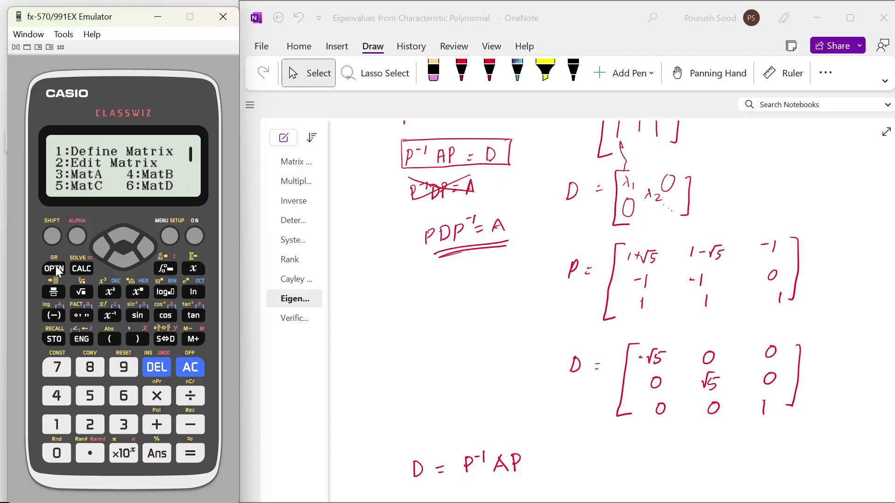
pyautogui.press('1')
pyautogui.press('2')
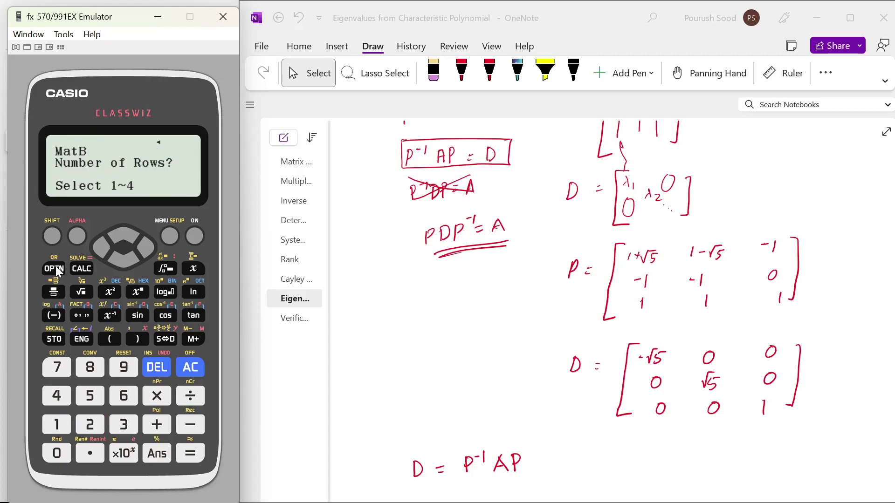
pyautogui.press('3')
pyautogui.press('3')
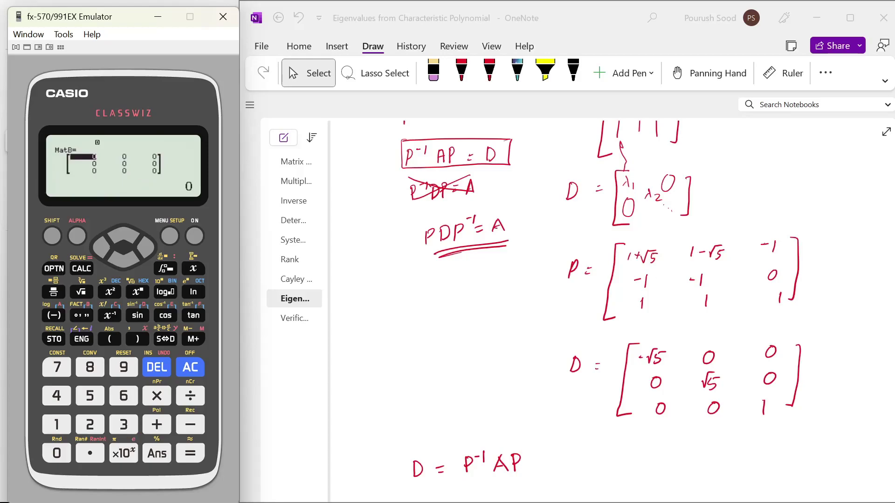
# - Fill the first row of MatB with 1+√5, 1−√5, −1 from the handwritten matrix P
pyautogui.write('1+')
pyautogui.click(84, 293)
pyautogui.write('5')
pyautogui.press('Return')
pyautogui.write('1-')
pyautogui.click(85, 291)
pyautogui.write('5')
pyautogui.press('Return')
pyautogui.write('-1')
pyautogui.press('Return')
# - Fill the second row of MatB with −1, −1, 0 from the handwritten matrix P
pyautogui.write('-1')
pyautogui.press('Return')
pyautogui.write('-1')
pyautogui.press('Return')
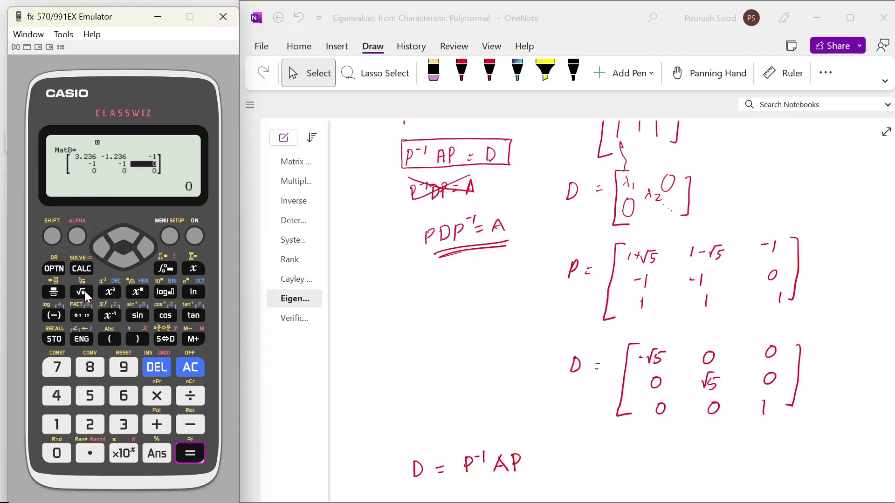
pyautogui.write('0')
pyautogui.press('Return')
# - Fill the third row of MatB with 1, 1, 1 from the handwritten matrix P
pyautogui.write('1')
pyautogui.press('Return')
pyautogui.write('1')
pyautogui.press('Return')
pyautogui.write('1')
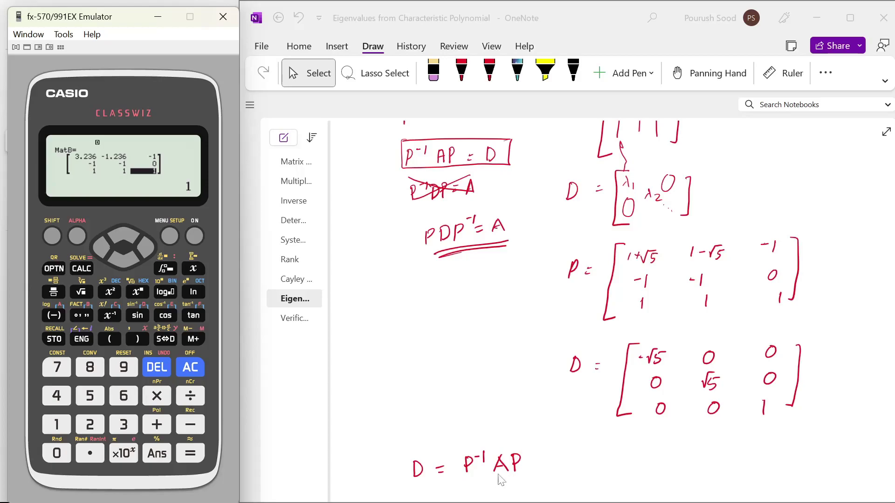
# - Calculate MatB⁻¹ × MatA × MatB and go through the entries of the result matrix to check them against D
pyautogui.click(58, 271)
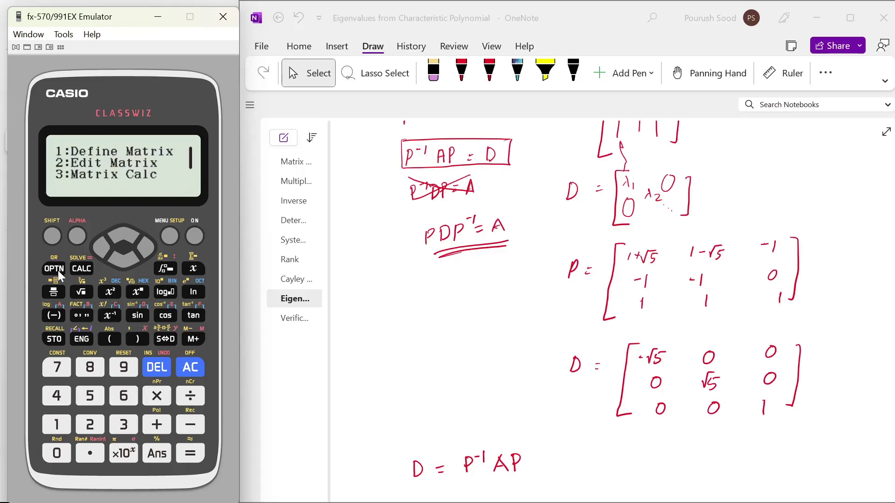
pyautogui.press('3')
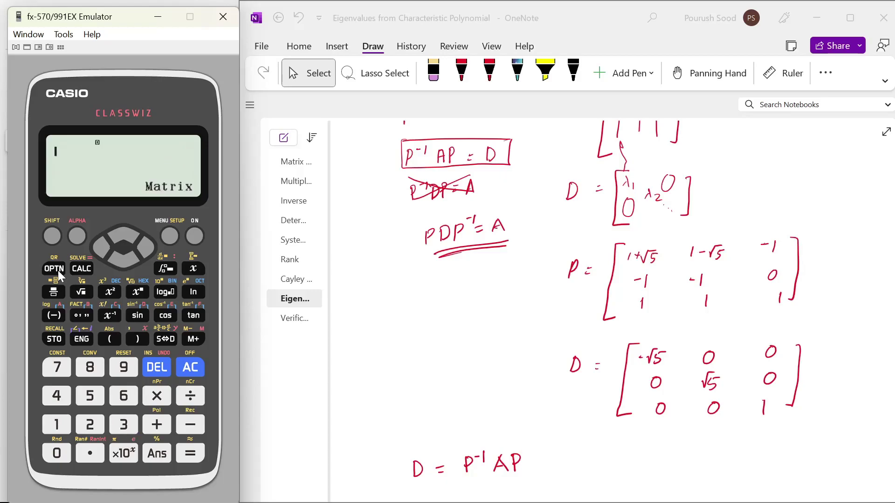
pyautogui.click(57, 270)
pyautogui.press('4')
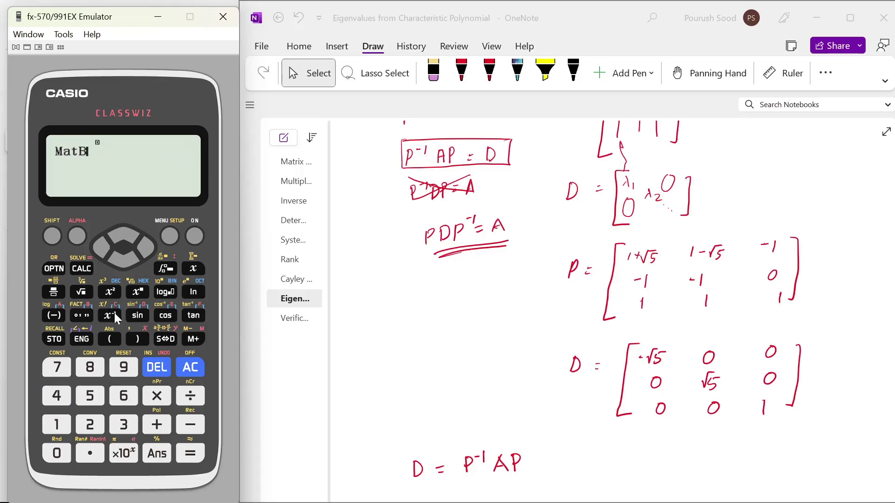
pyautogui.click(53, 269)
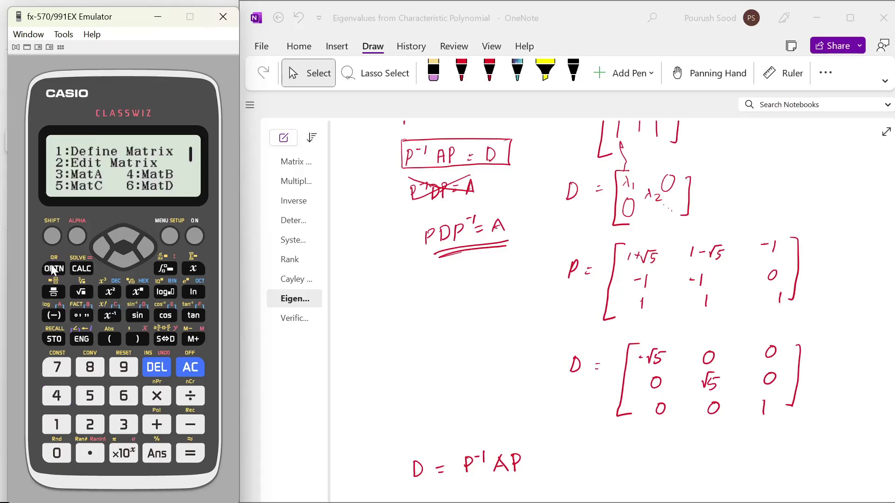
pyautogui.press('3')
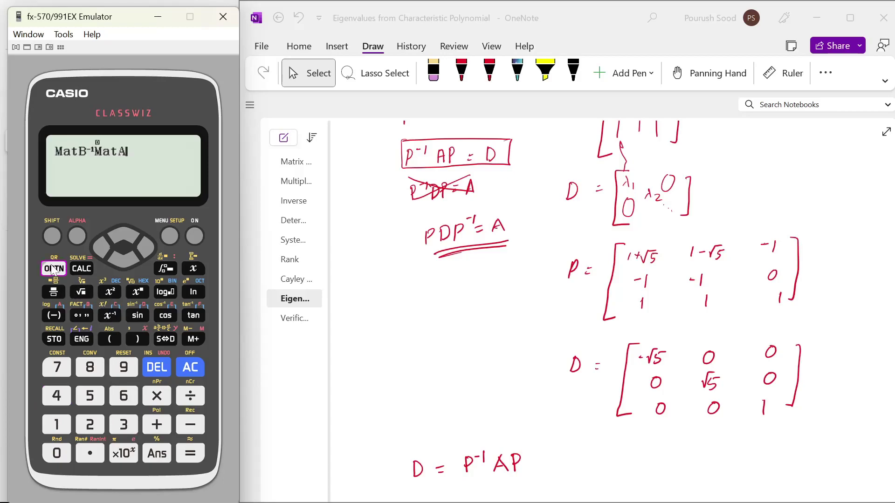
pyautogui.click(53, 269)
pyautogui.press('4')
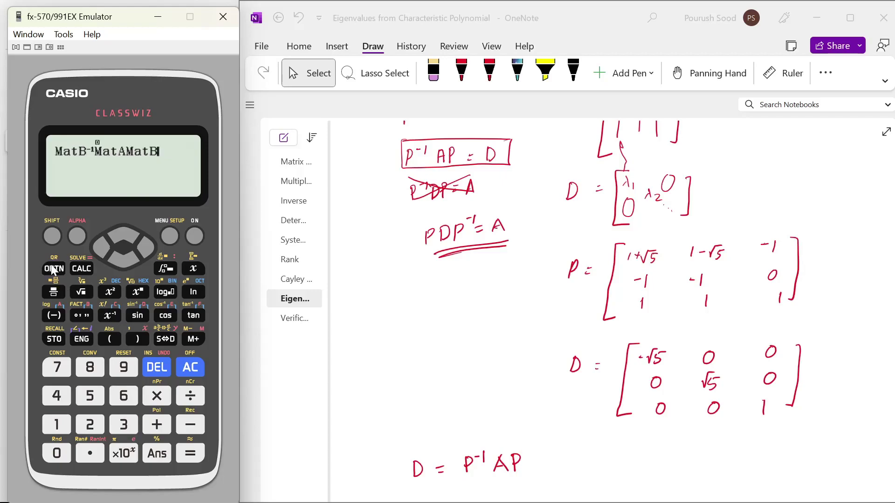
pyautogui.press('Return')
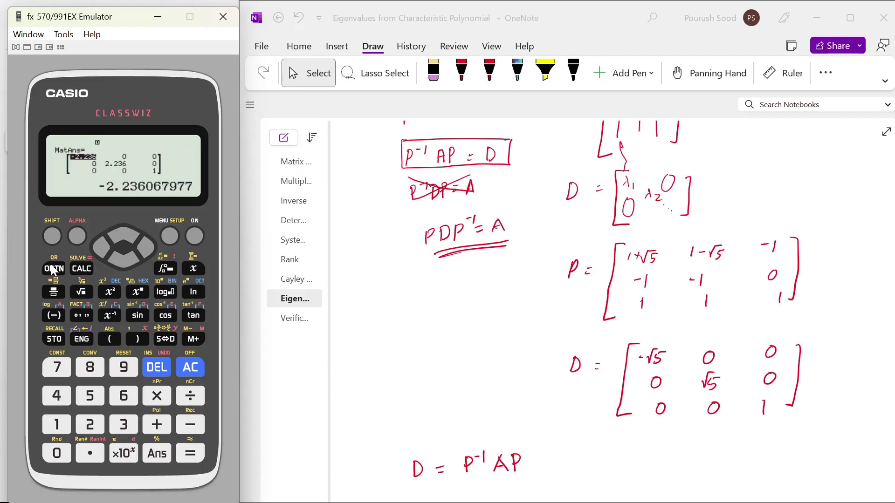
pyautogui.press('Down')
pyautogui.press('Right')
pyautogui.press('Right')
pyautogui.press('Down')
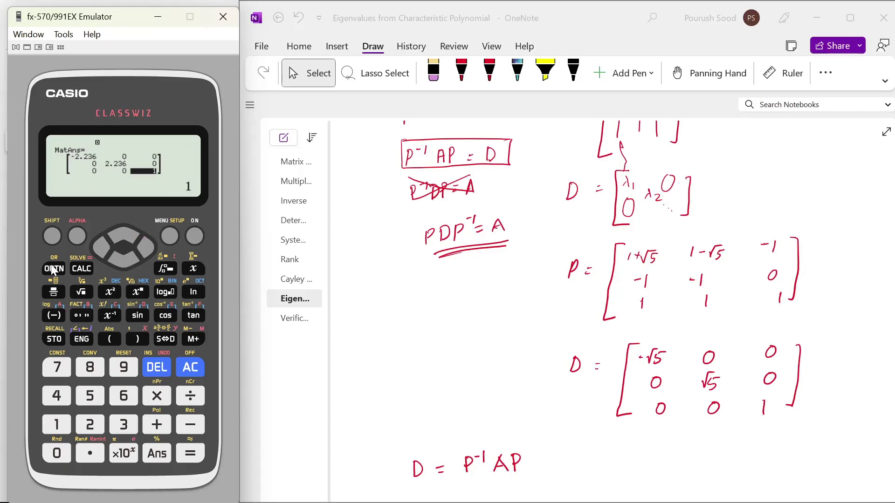
# - Tick the handwritten relation D = P⁻¹AP in the notes and write A = PDP⁻¹ beside it with the red pen
pyautogui.moveTo(528, 445); pyautogui.dragTo(542, 440)
pyautogui.moveTo(613, 456)
pyautogui.mouseDown()
pyautogui.moveTo(650, 440)
pyautogui.moveTo(650, 455)
pyautogui.moveTo(650, 447)
pyautogui.moveTo(685, 451)
pyautogui.mouseUp()
pyautogui.moveTo(685, 436); pyautogui.dragTo(706, 442)
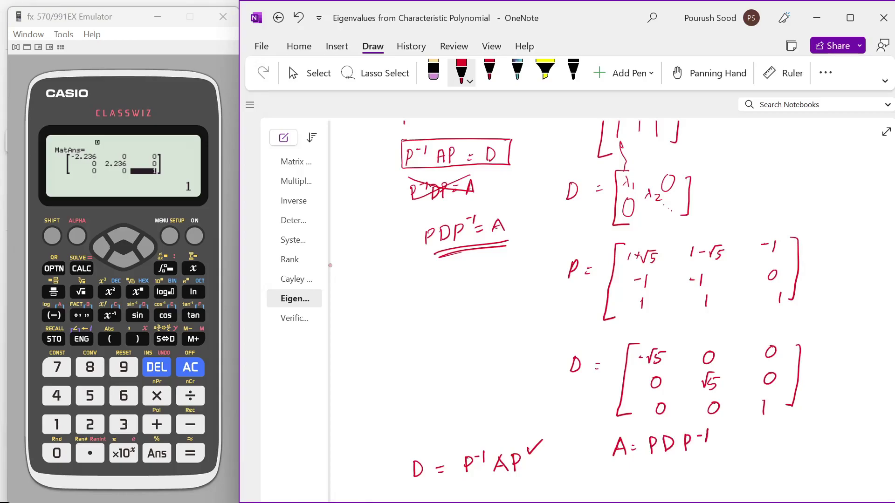
# - Calculate MatB × MatD × MatB⁻¹ on the calculator and compare the result with the given matrix A in the question
pyautogui.click(53, 270)
pyautogui.press('Down')
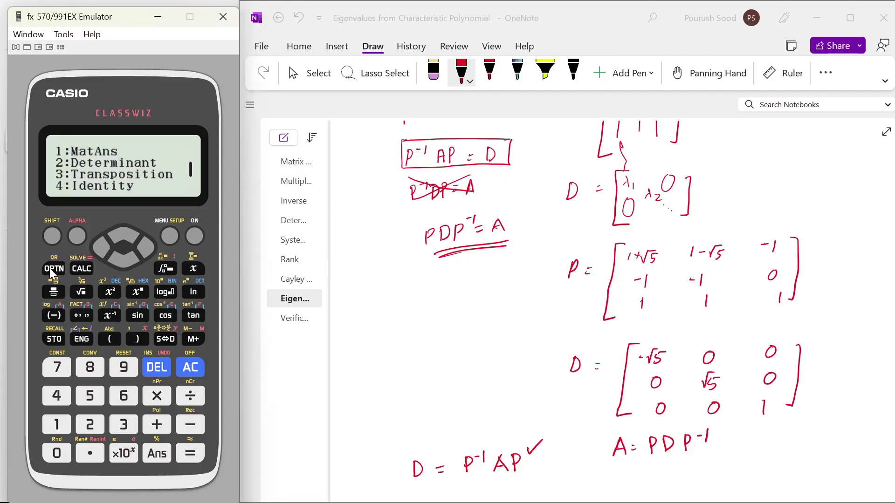
pyautogui.press('Up')
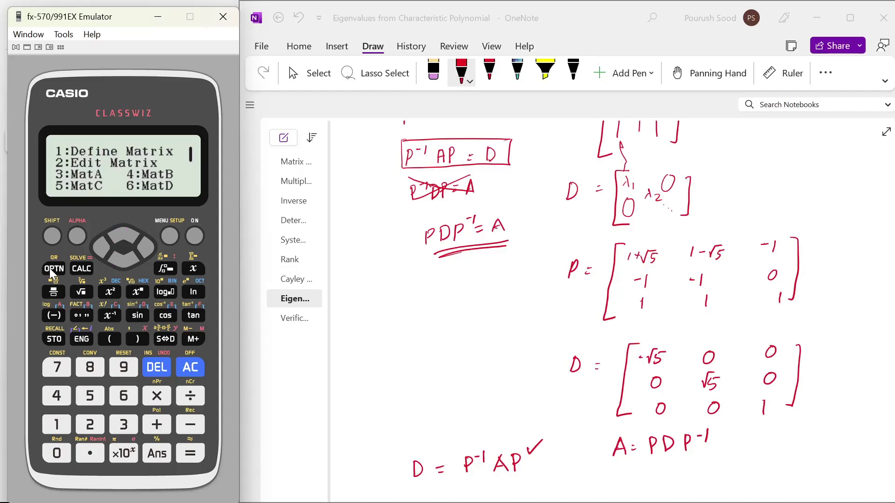
pyautogui.click(57, 397)
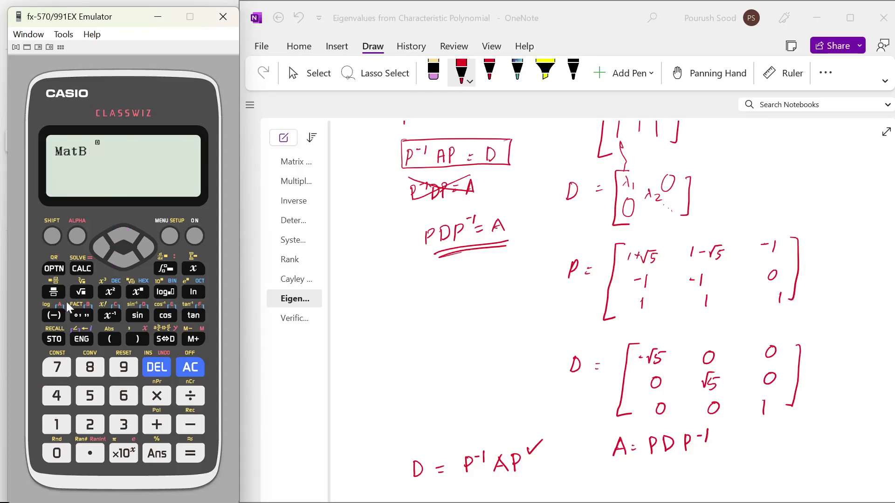
pyautogui.click(59, 270)
pyautogui.click(122, 397)
pyautogui.click(59, 270)
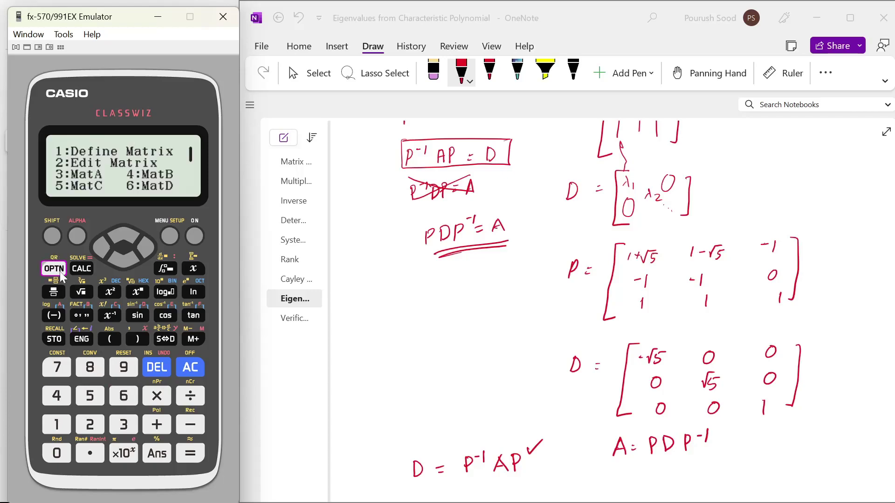
pyautogui.click(60, 395)
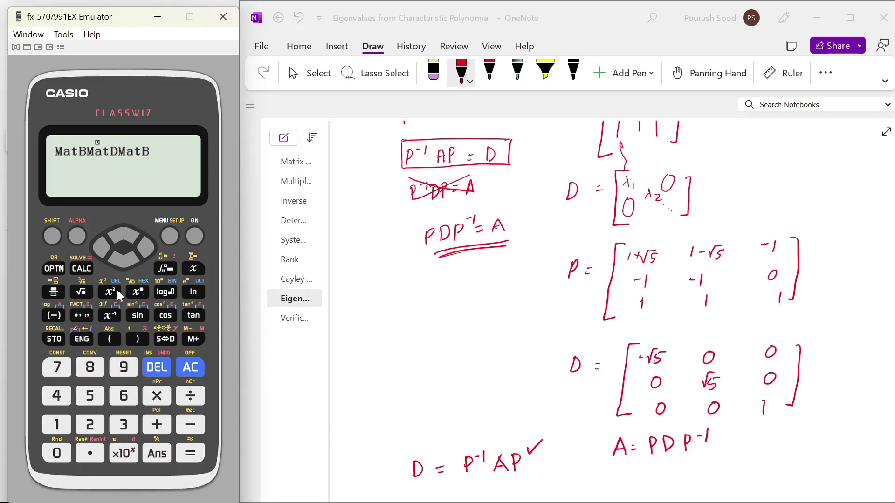
pyautogui.click(110, 316)
pyautogui.press('Return')
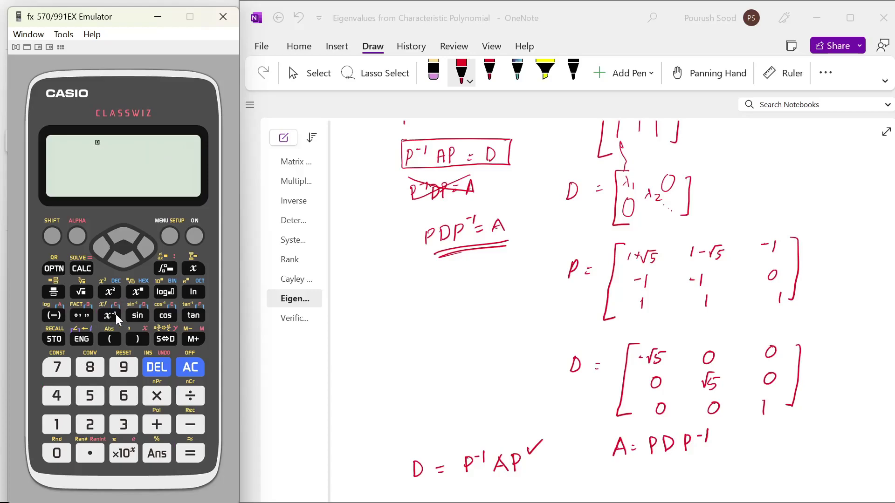
pyautogui.scroll(5, 605, 316)
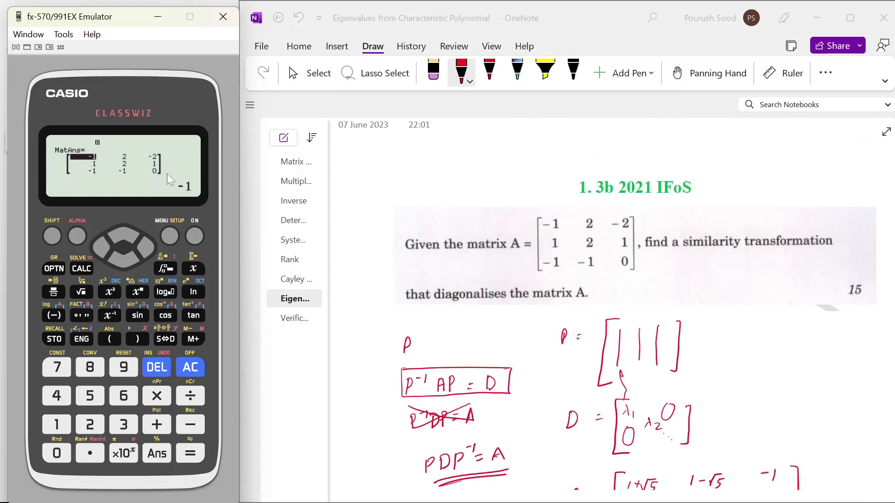
pyautogui.scroll(-5, 605, 302)
pyautogui.scroll(-4, 605, 303)
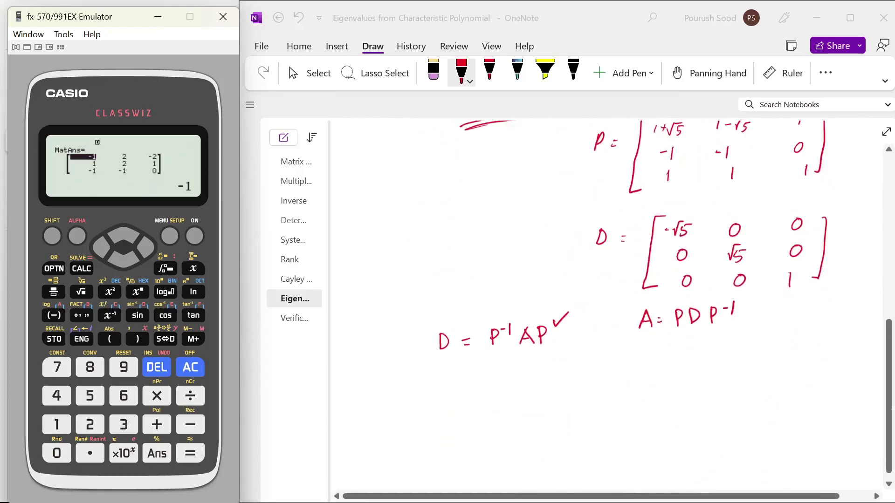
pyautogui.scroll(8, 605, 303)
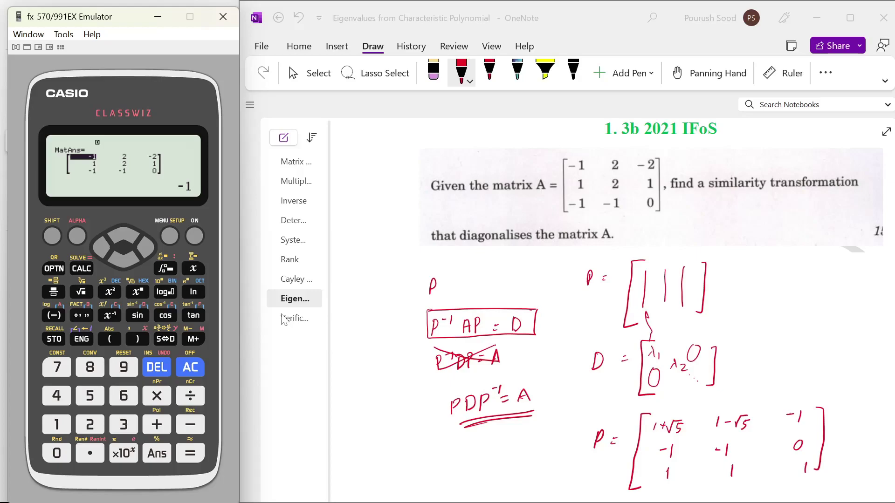
# - Add a new page to the OneNote section and title it "Separate features"
pyautogui.click(283, 138)
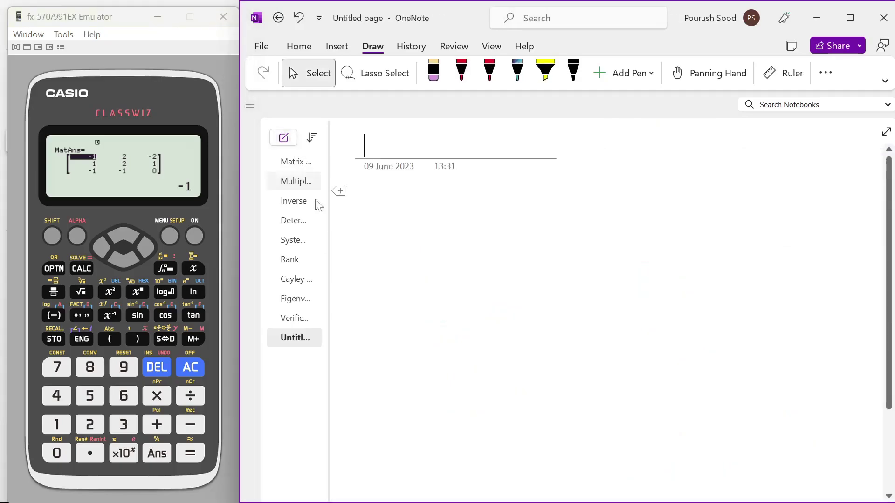
pyautogui.write('Separate features')
pyautogui.press('Return')
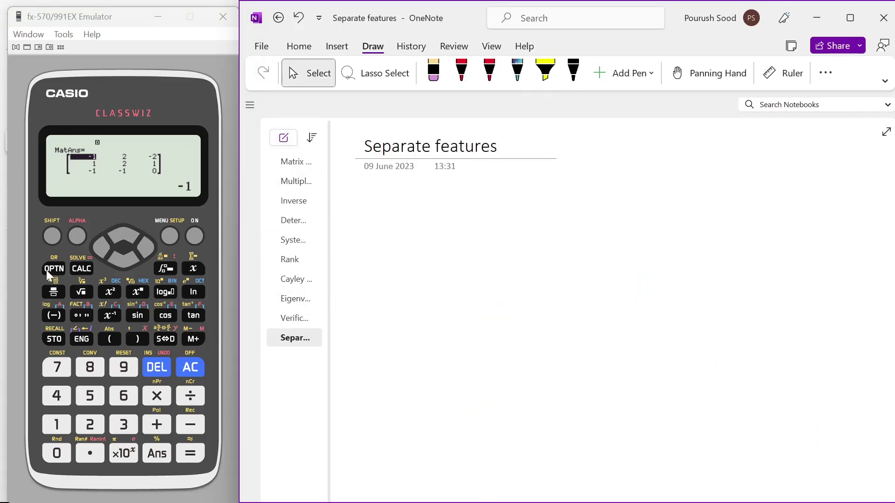
# - Generate a 3 × 3 identity matrix on the calculator emulator with the Identity function, evaluating Identity(3)
pyautogui.click(50, 269)
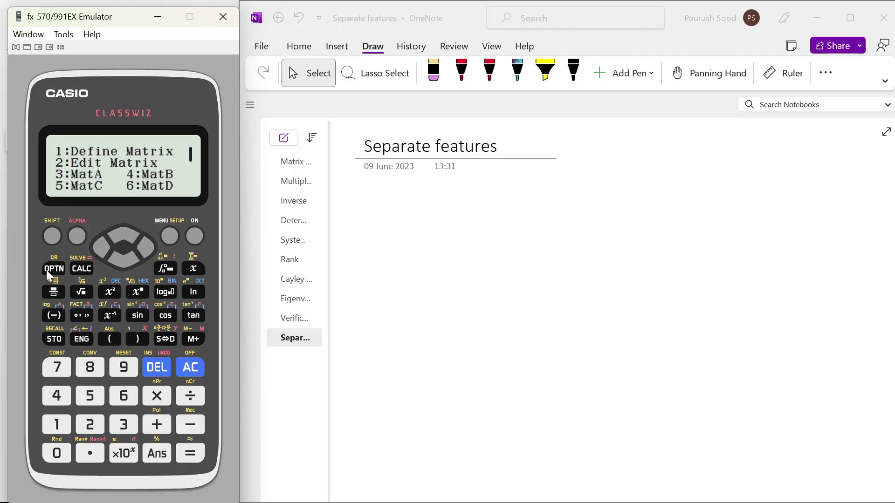
pyautogui.press('Down')
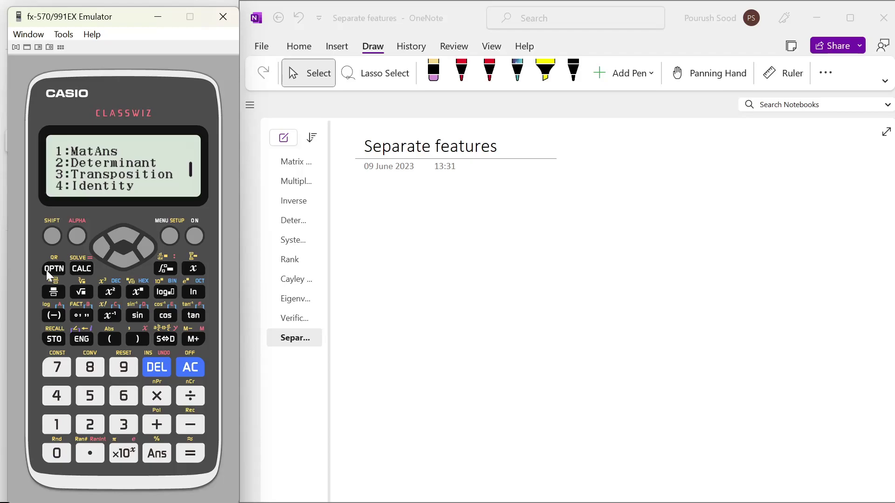
pyautogui.write('4')
pyautogui.write('3')
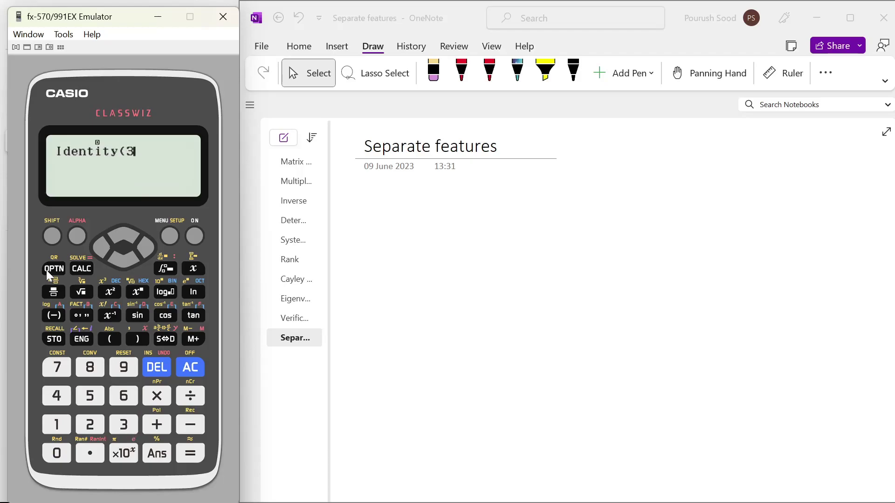
pyautogui.write(')')
pyautogui.press('Return')
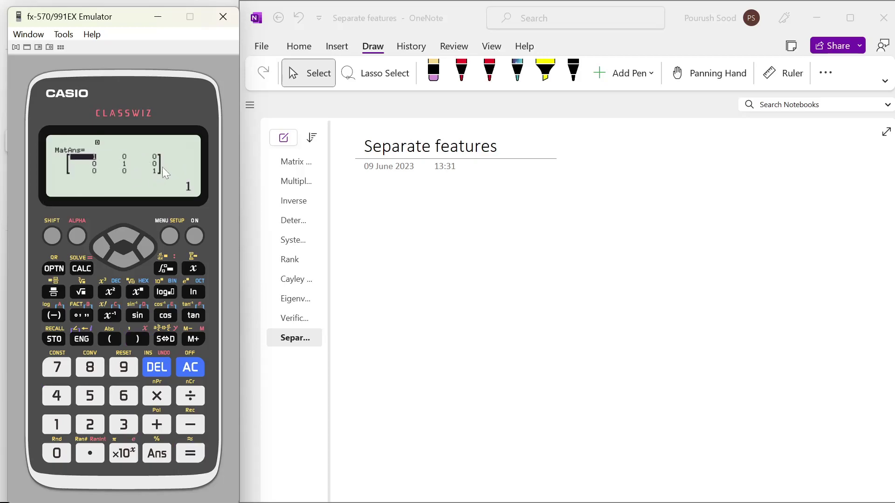
# - Calculate the product of MatA and MatB on the calculator, entering the two matrices side by side without a multiplication sign
pyautogui.click(61, 264)
pyautogui.press('Down')
pyautogui.press('Down')
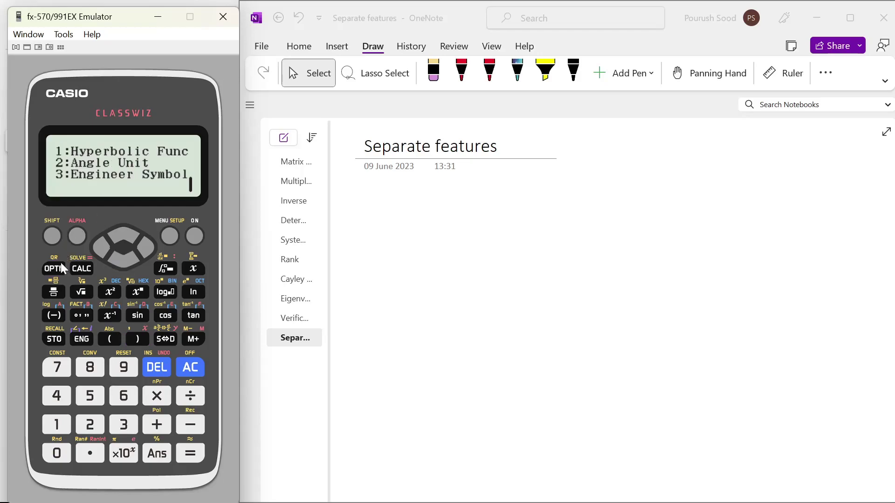
pyautogui.press('Up')
pyautogui.press('Up')
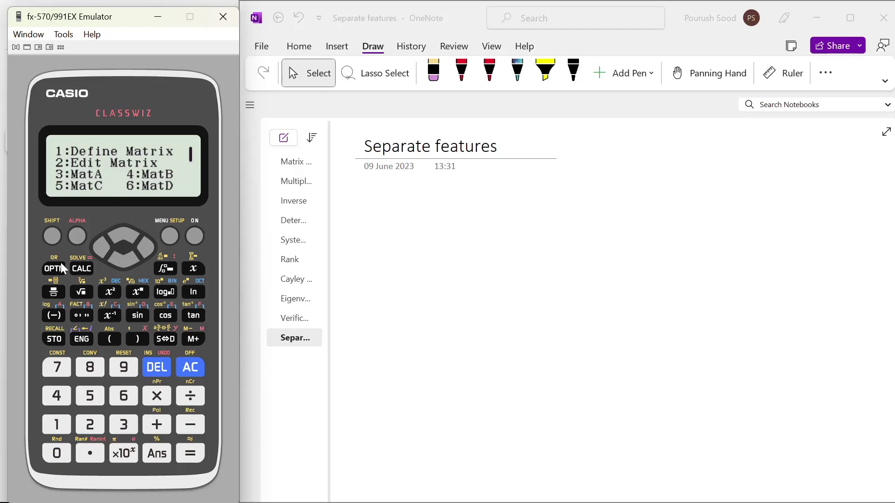
pyautogui.press('3')
pyautogui.click(61, 262)
pyautogui.press('4')
pyautogui.press('Return')
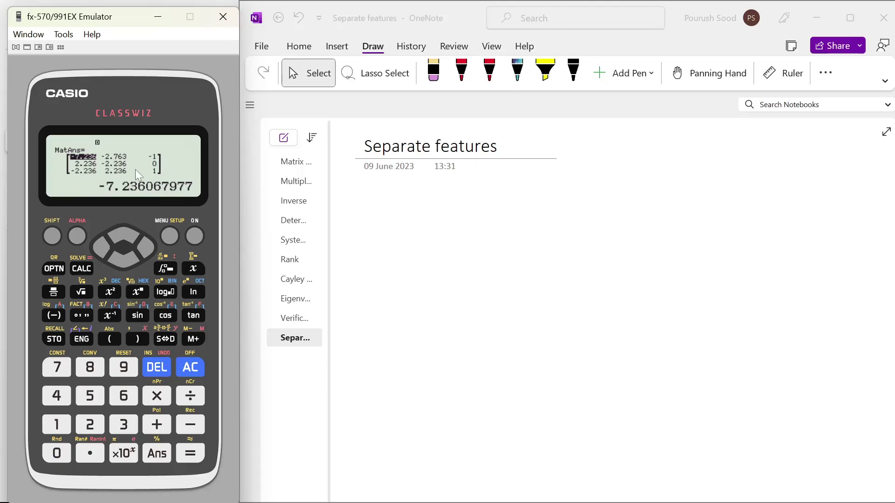
# - Multiply the stored answer matrix by MatD, entering MatAns directly followed by MatD
pyautogui.click(59, 267)
pyautogui.press('Down')
pyautogui.press('1')
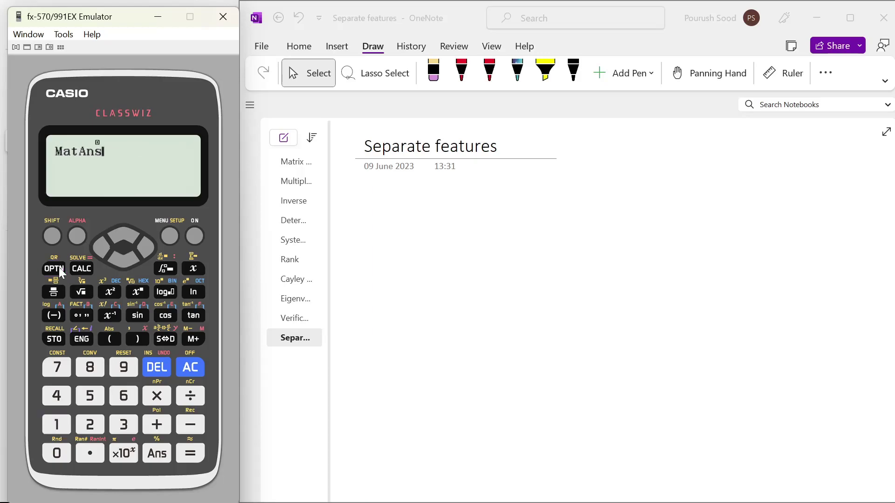
pyautogui.click(58, 267)
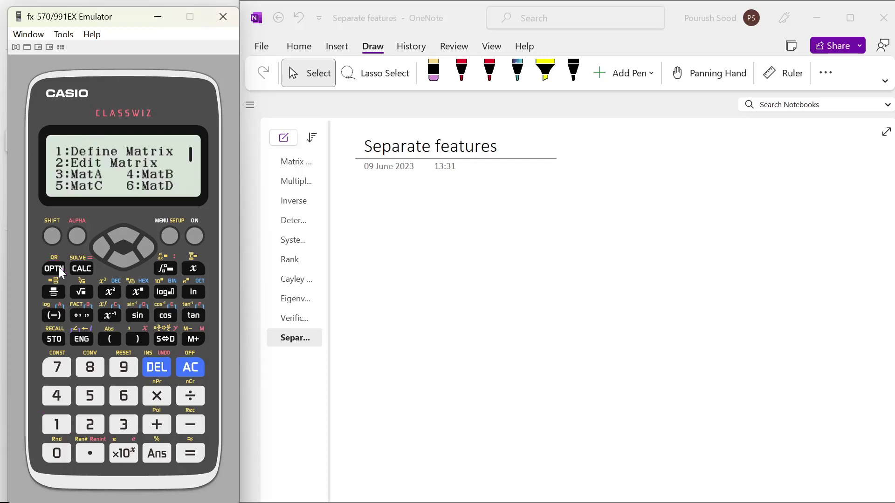
pyautogui.press('6')
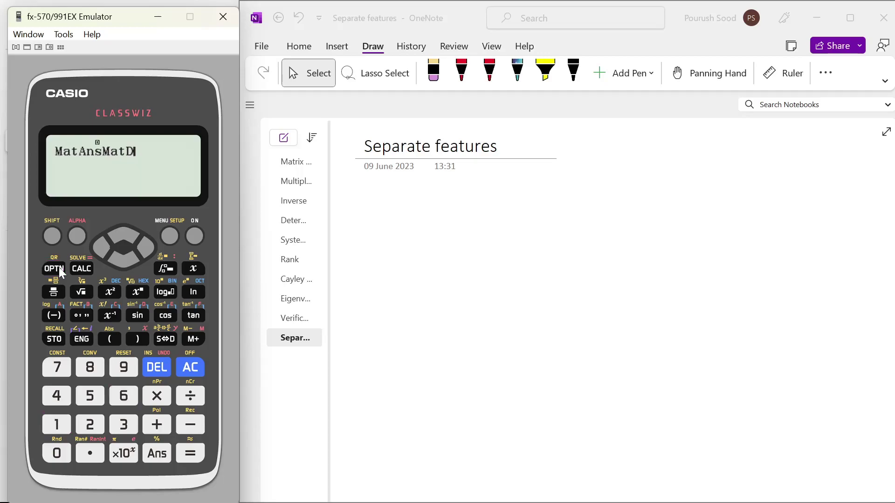
pyautogui.press('Return')
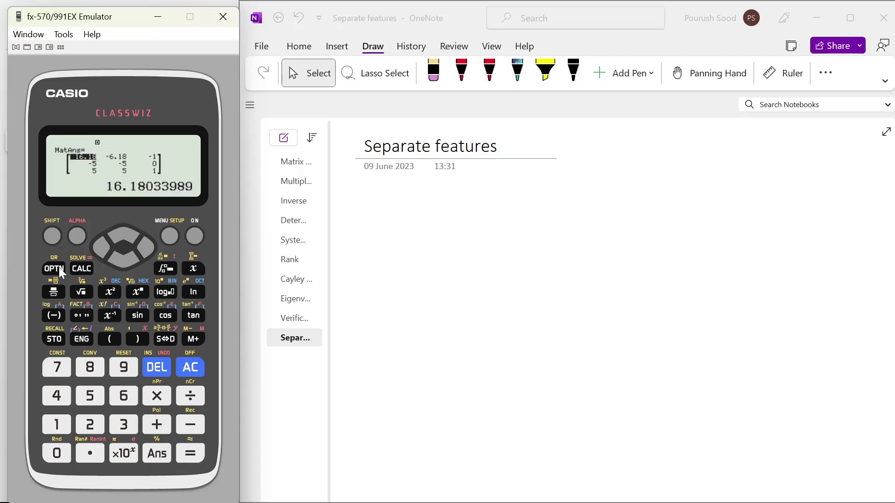